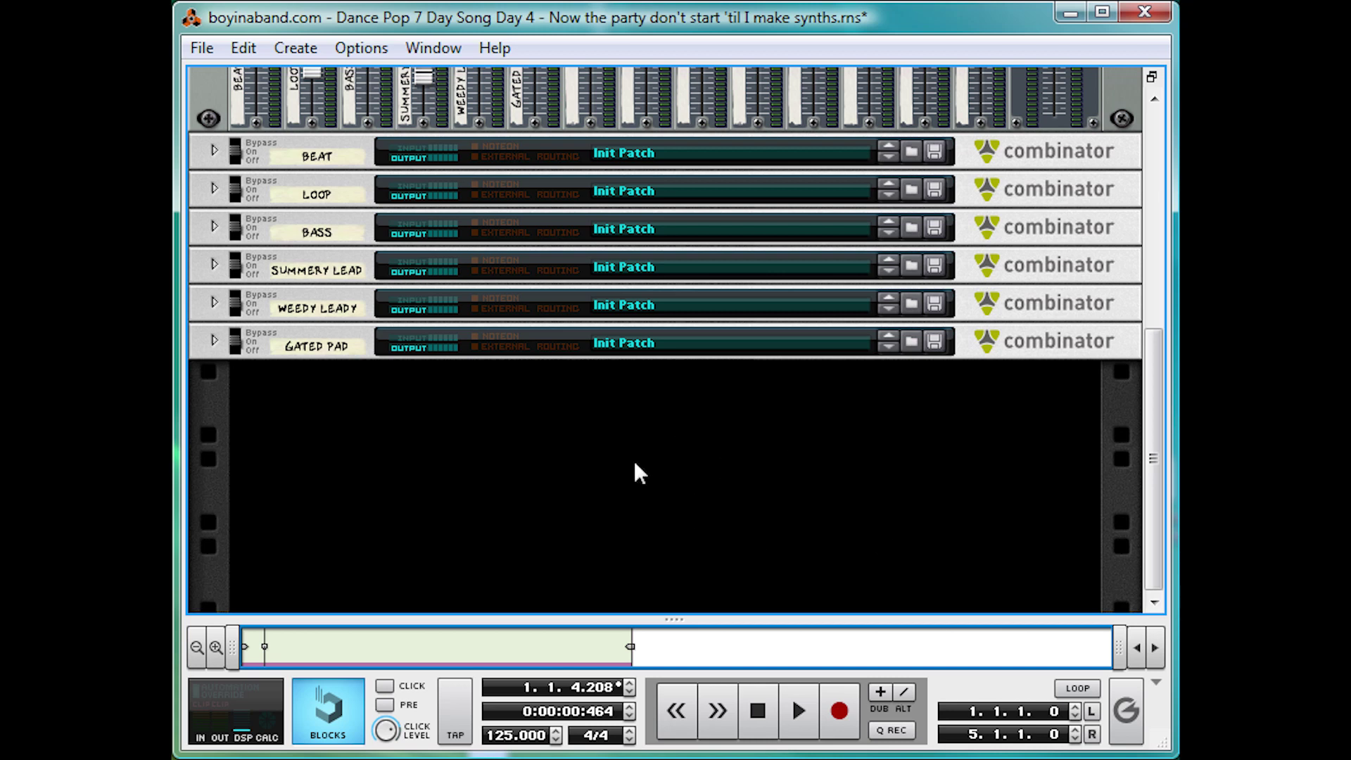
# Step: Insert a new Combinator into empty rack space and rename it 'Pitchy Bendy'
pyautogui.rightClick(632, 456)
pyautogui.click(685, 237)
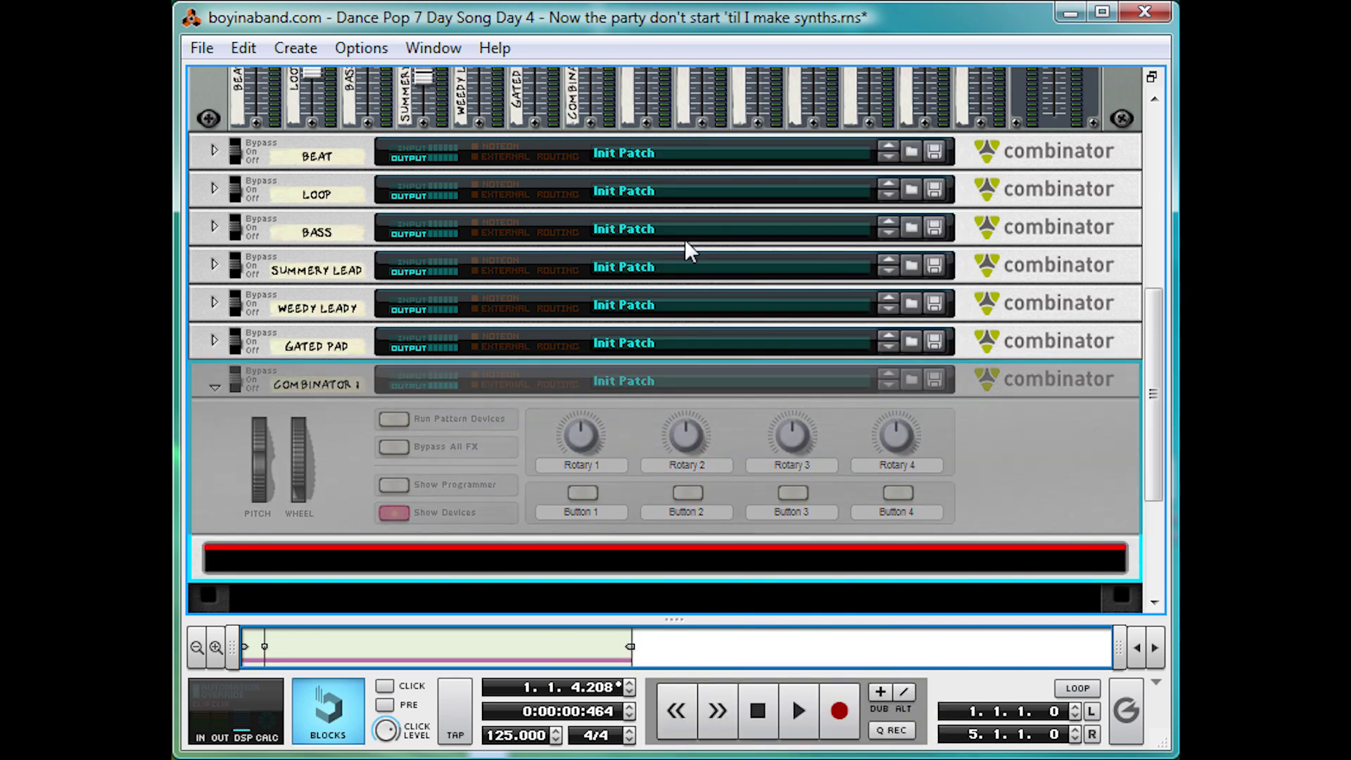
pyautogui.click(318, 386)
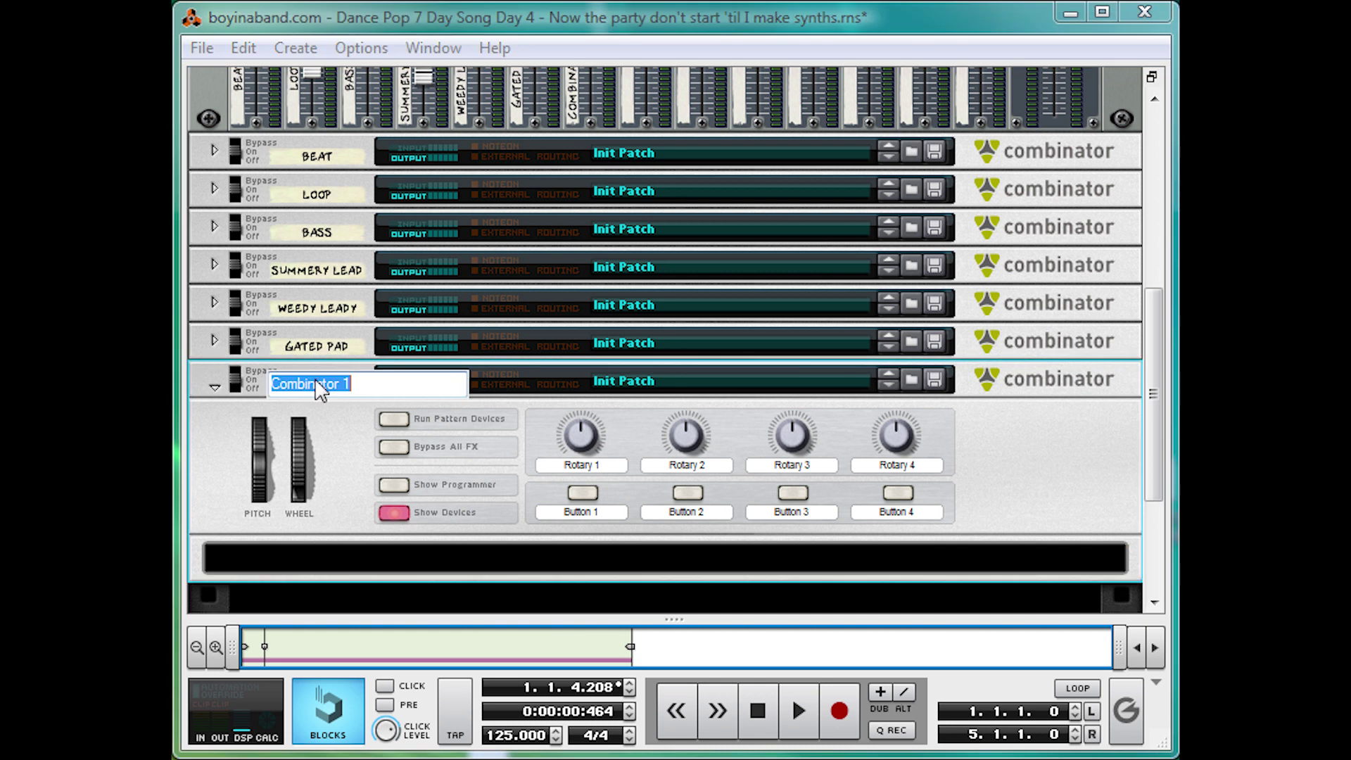
pyautogui.write('Pitchy Bendy')
pyautogui.press('Return')
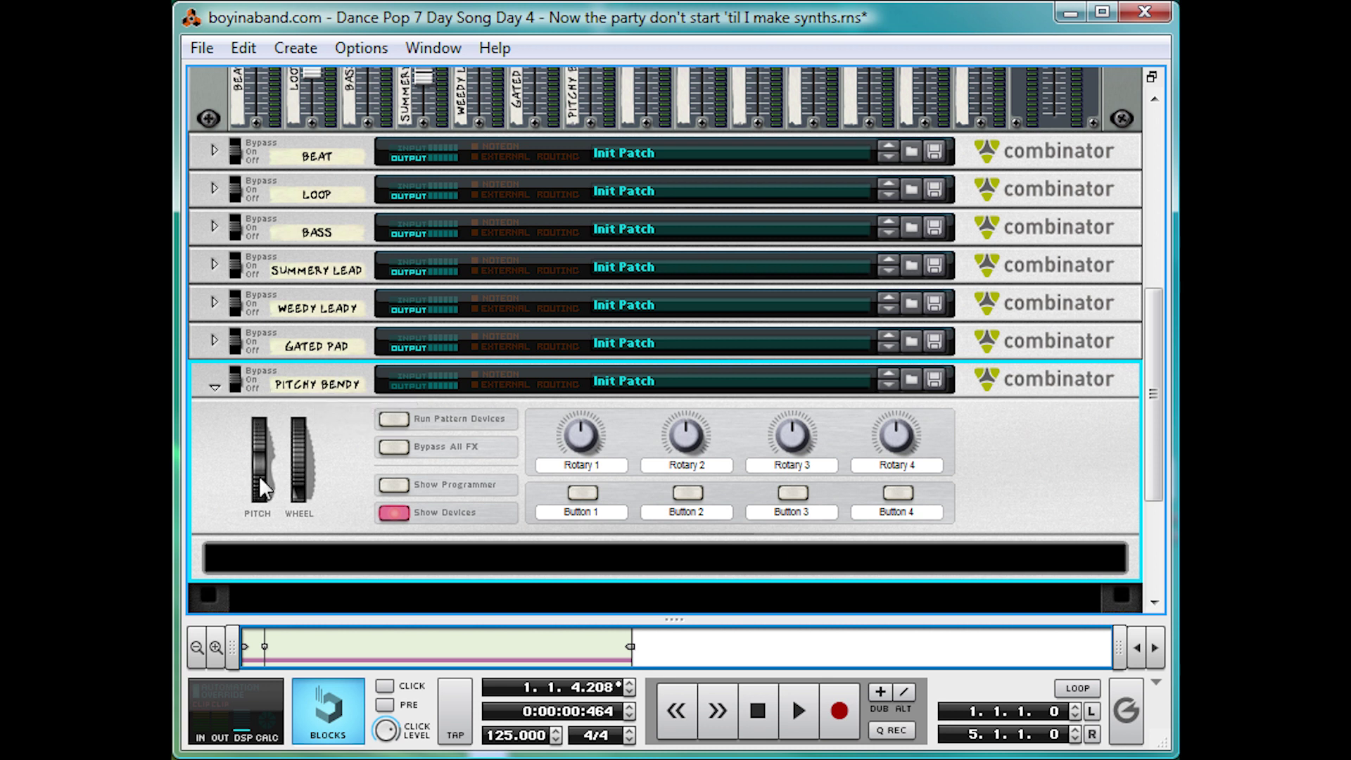
# Step: Add a Line Mixer 6:2 inside the Pitchy Bendy combinator
pyautogui.rightClick(340, 567)
pyautogui.moveTo(493, 757)
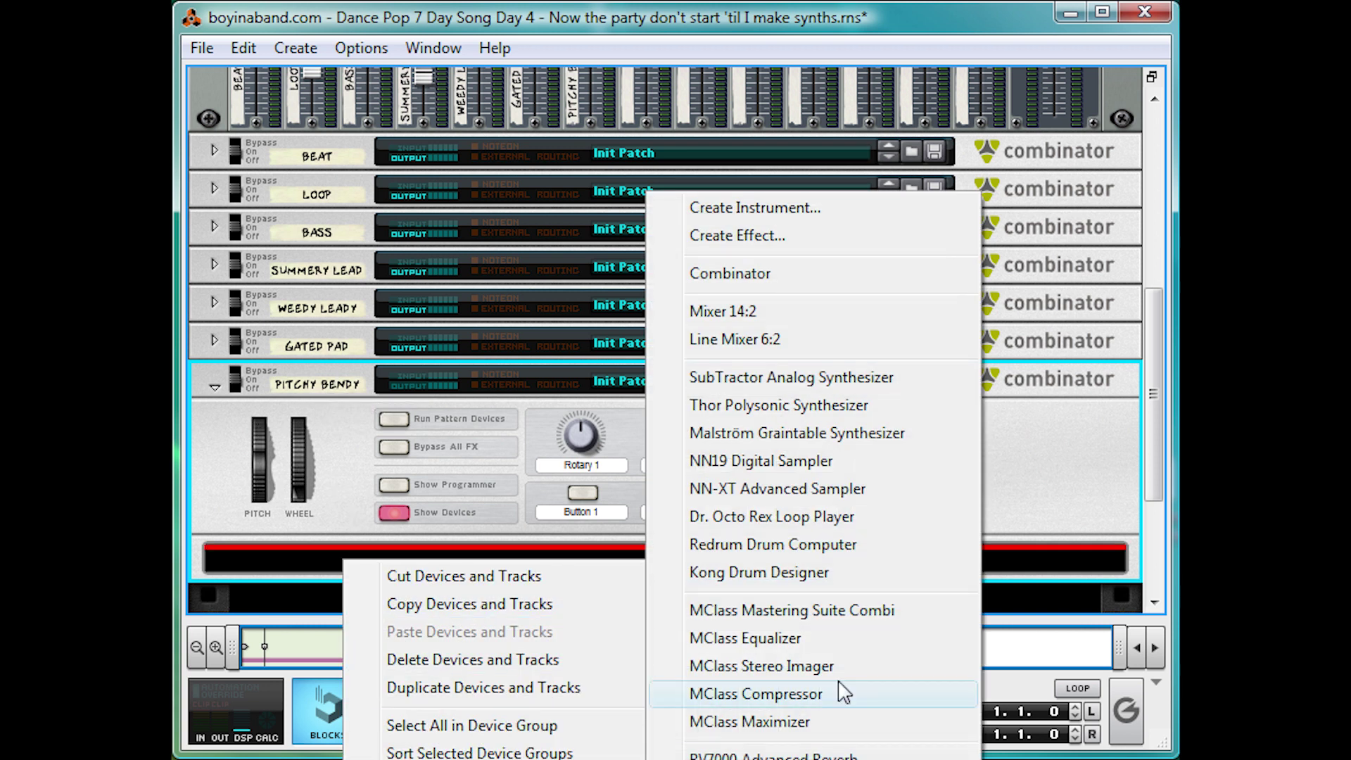
pyautogui.click(788, 338)
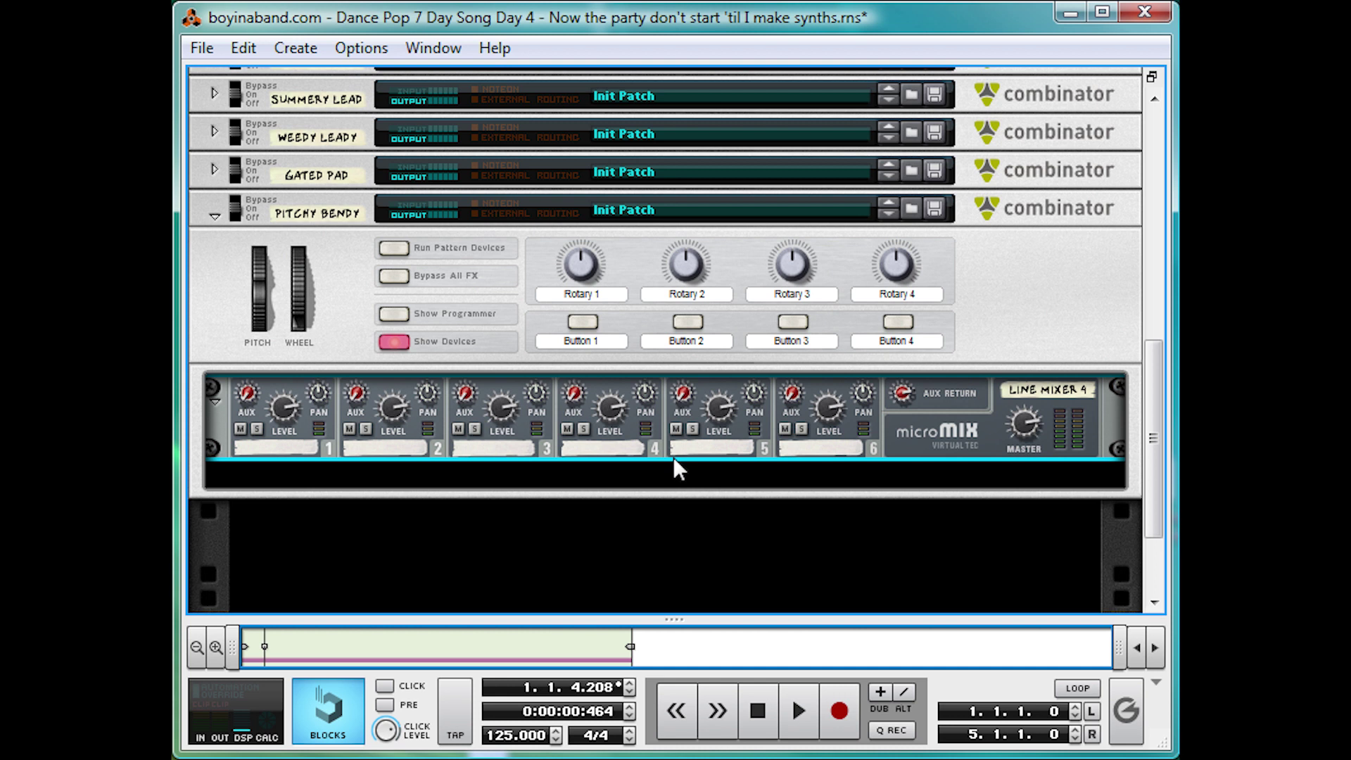
# Step: Create a Malström Graintable Synthesizer below the mixer, feeding mixer channel 1
pyautogui.rightClick(671, 470)
pyautogui.moveTo(814, 700)
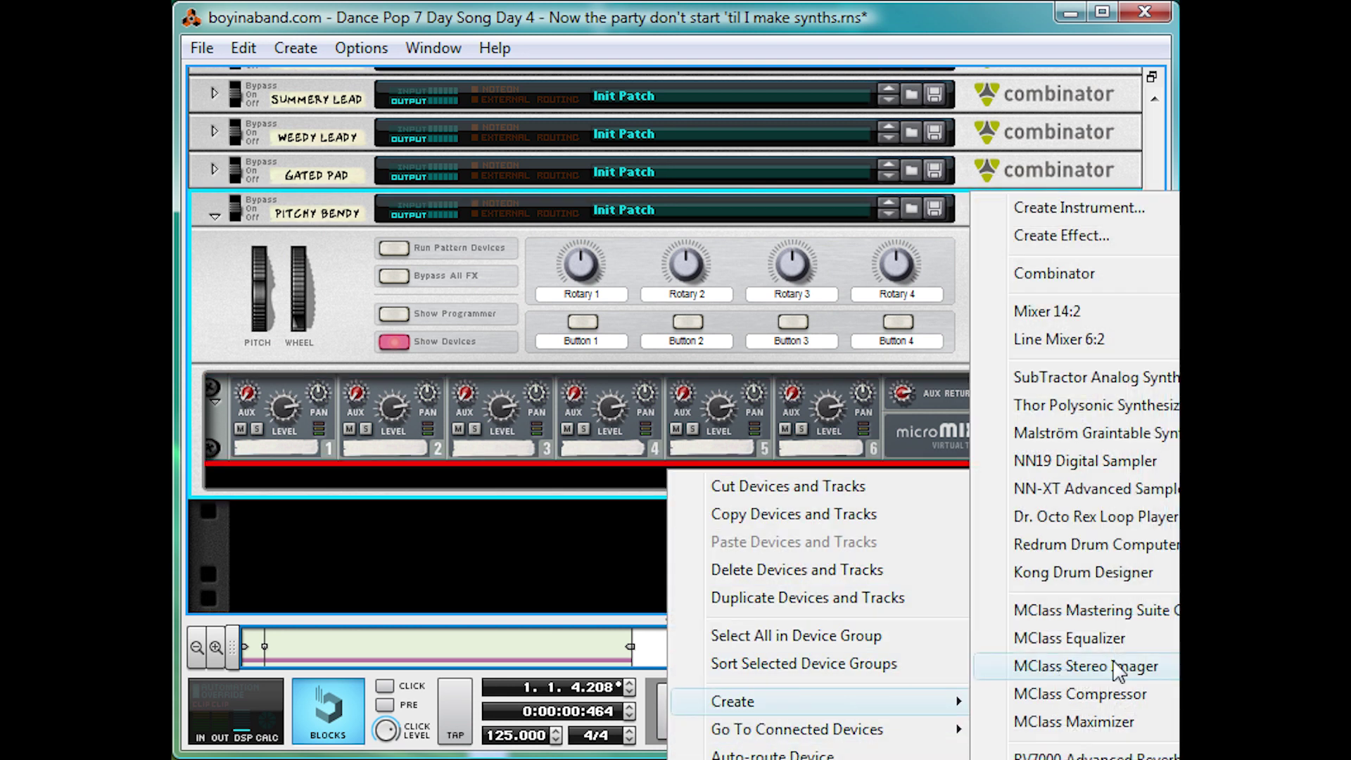
pyautogui.click(1140, 431)
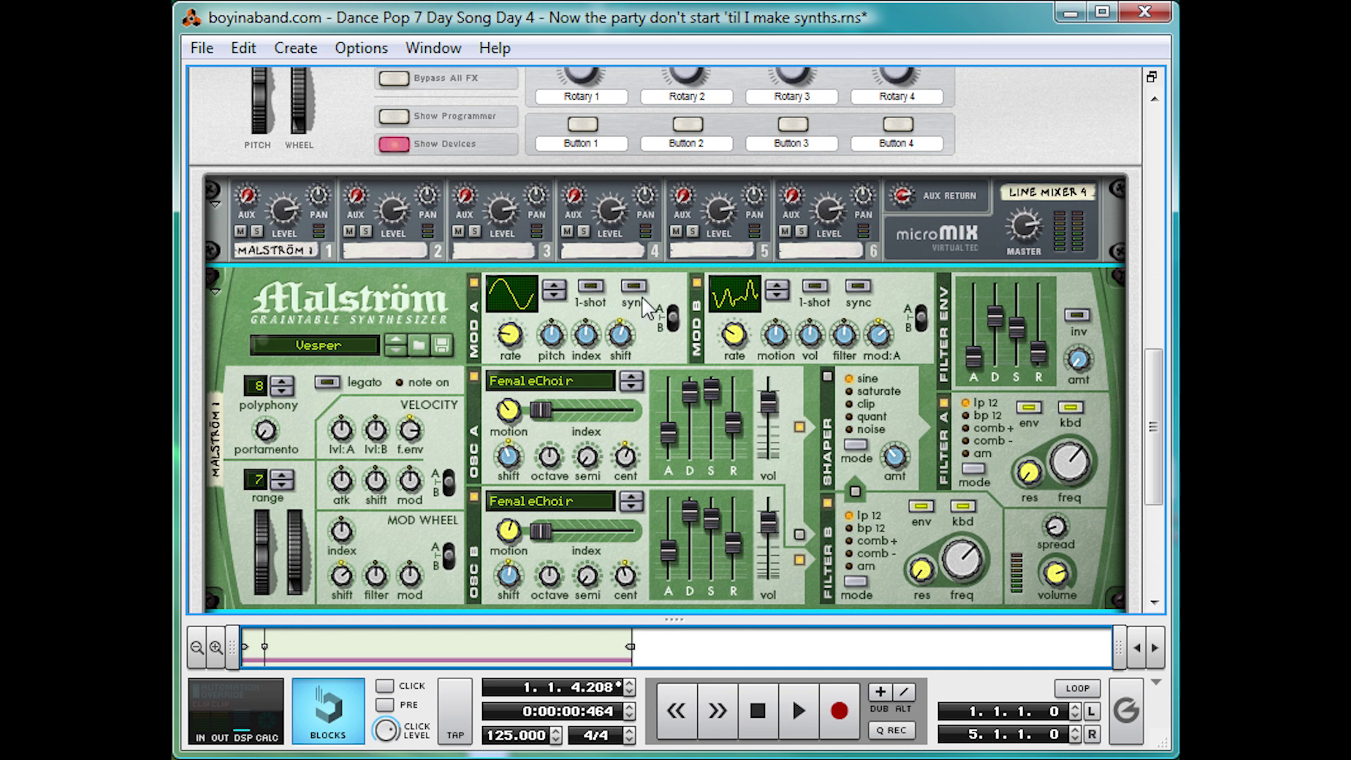
# Step: Drag the rack splitter down to hide the sequencer lanes and enlarge the rack
pyautogui.scroll(-1, 640, 305)
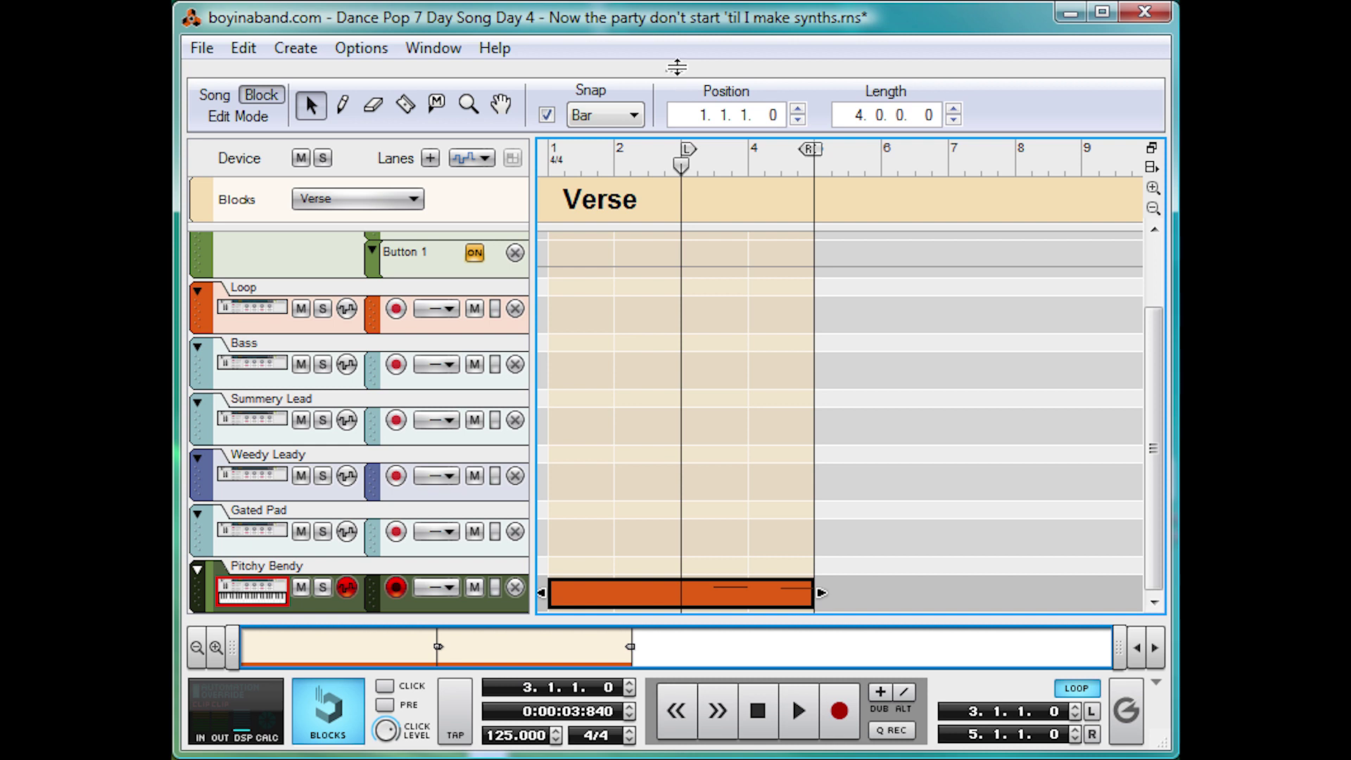
pyautogui.moveTo(677, 67); pyautogui.dragTo(723, 704)
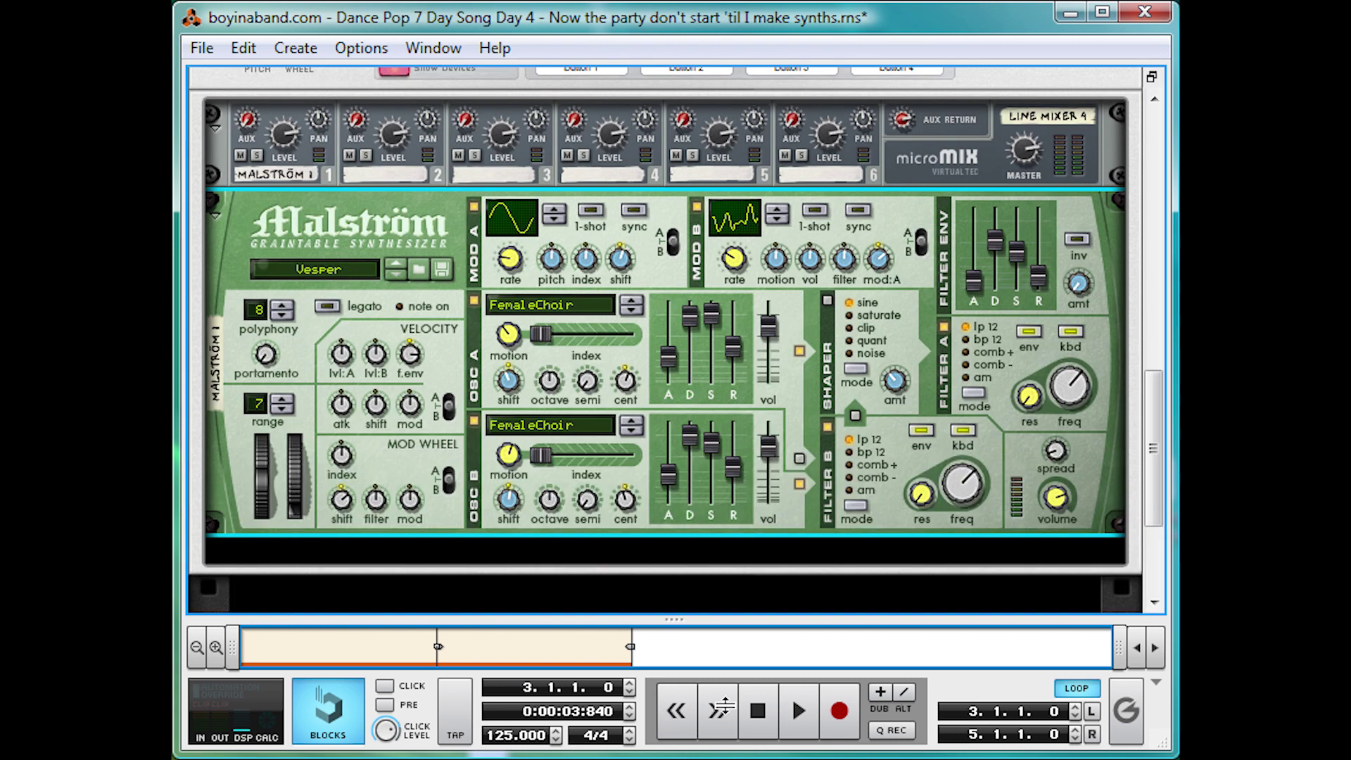
# Step: Audition the looped part, then reset the Malström to its init patch
pyautogui.click(705, 592)
pyautogui.press('space')
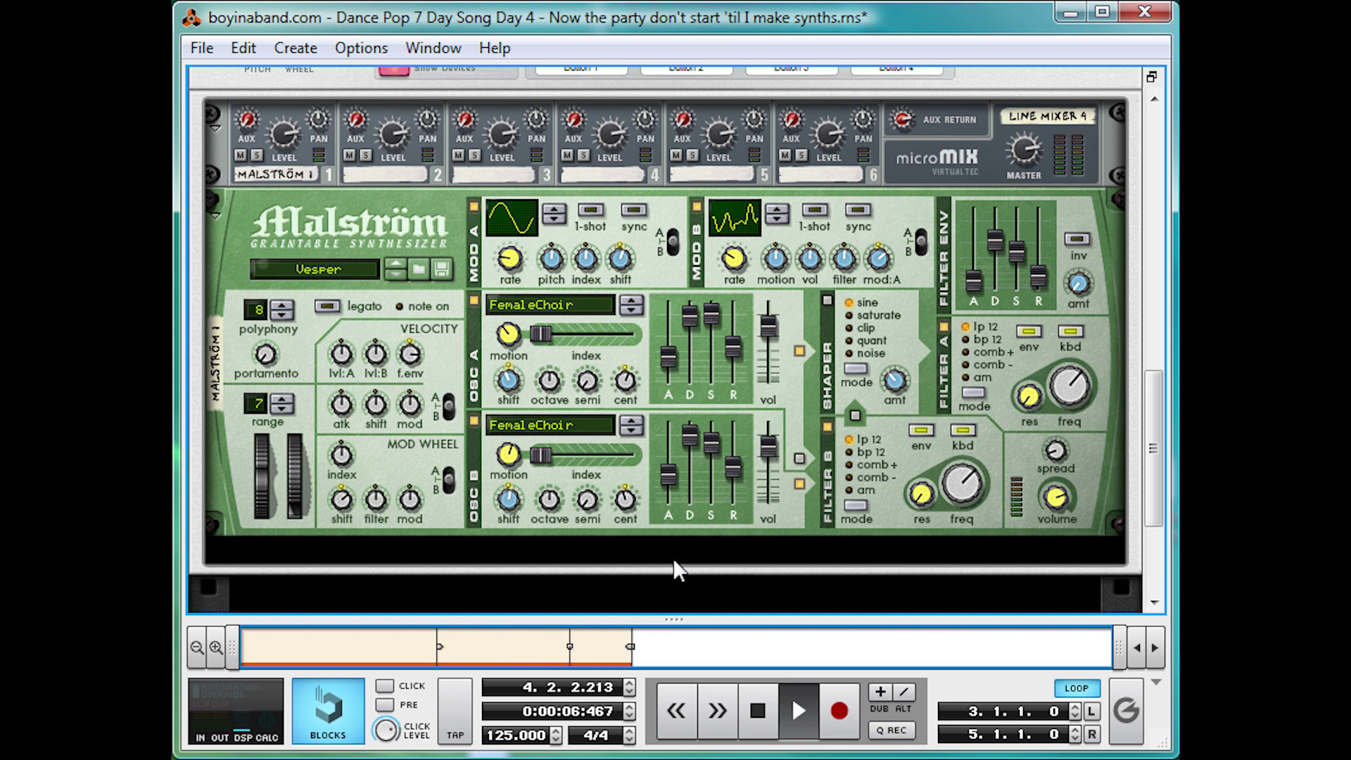
pyautogui.press('space')
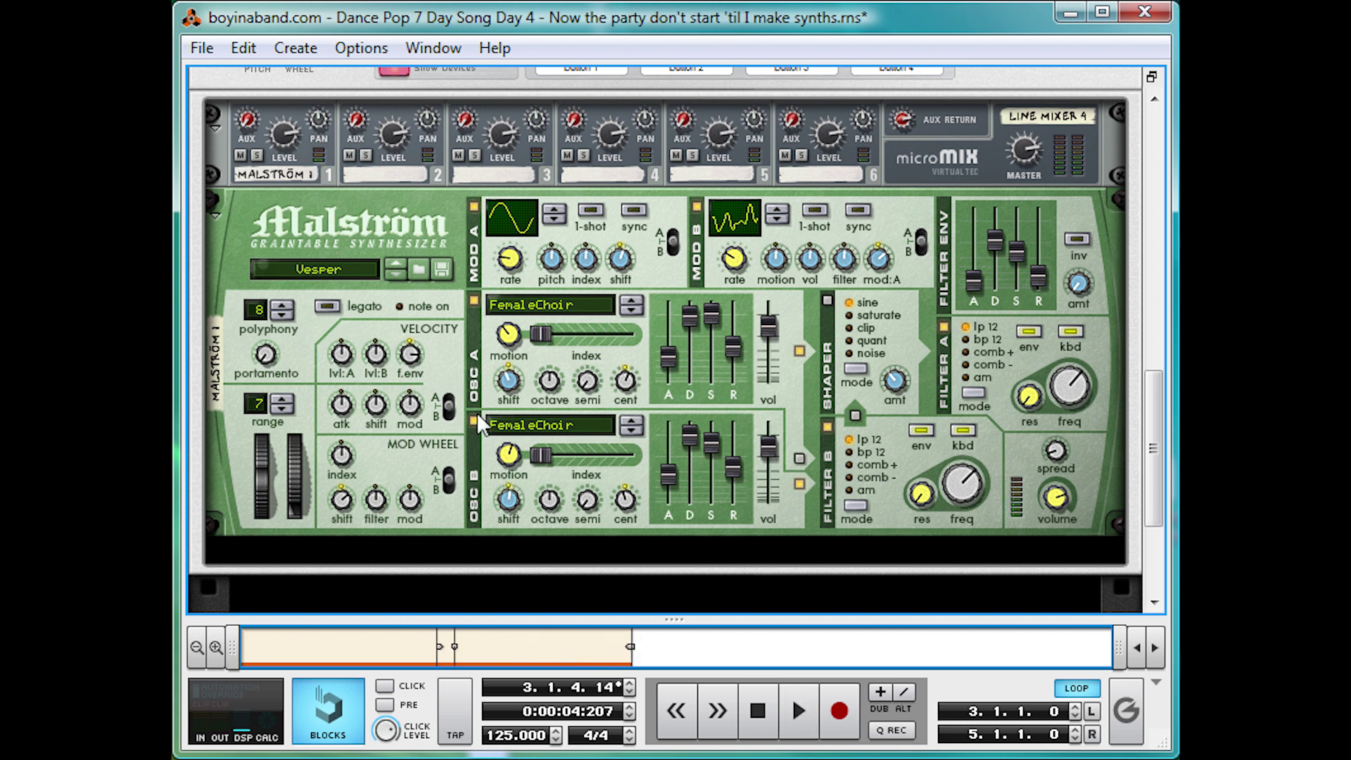
pyautogui.rightClick(452, 335)
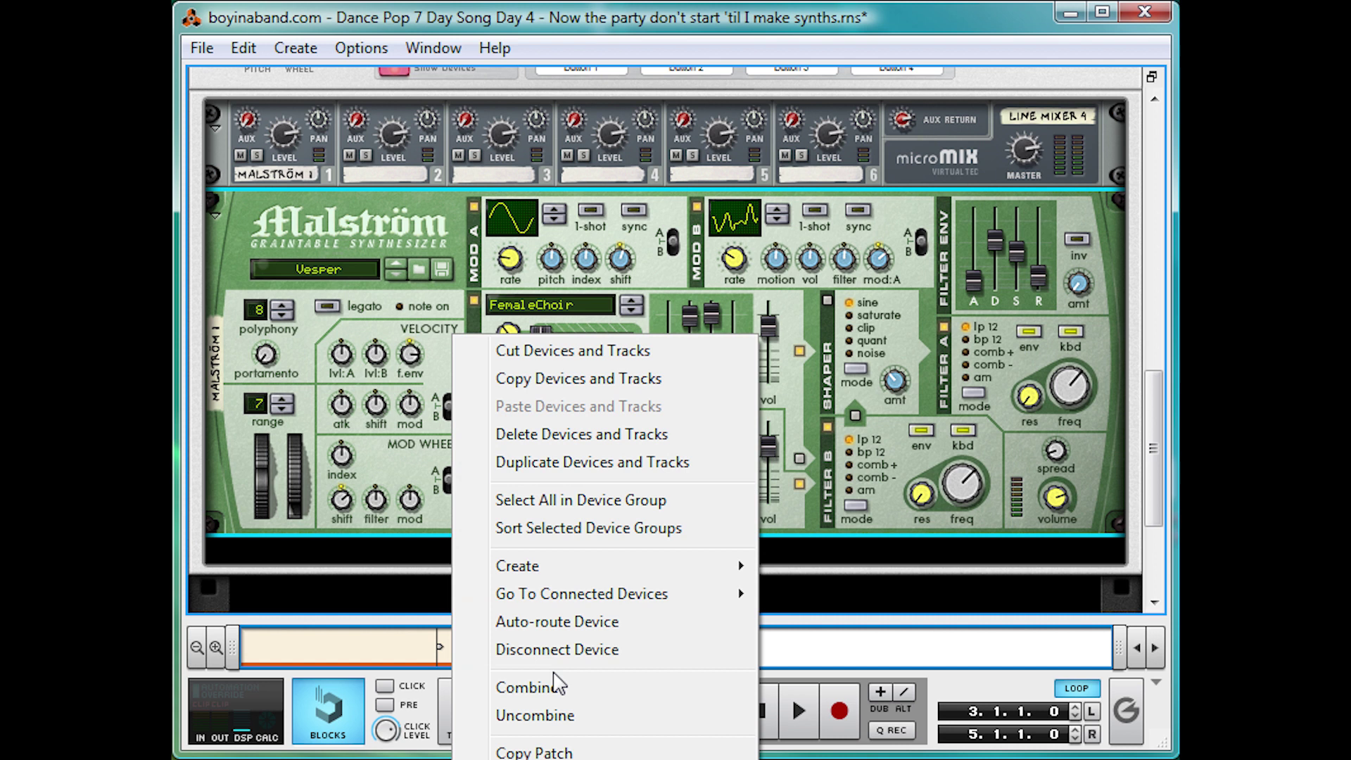
pyautogui.press('Escape')
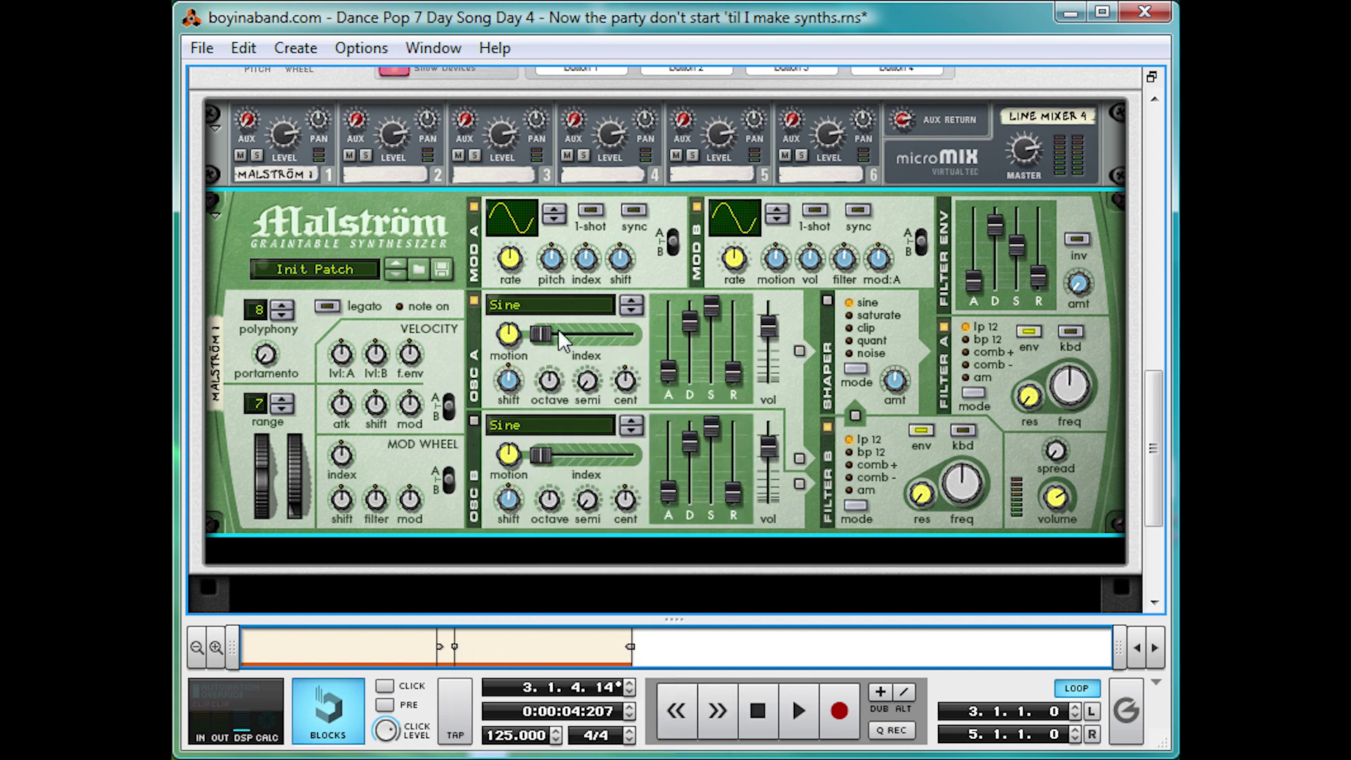
# Step: Set both oscillators to Sawtooth*16, raise Osc A's index to 70, and switch Osc B on
pyautogui.click(636, 298)
pyautogui.moveTo(546, 326); pyautogui.dragTo(610, 328)
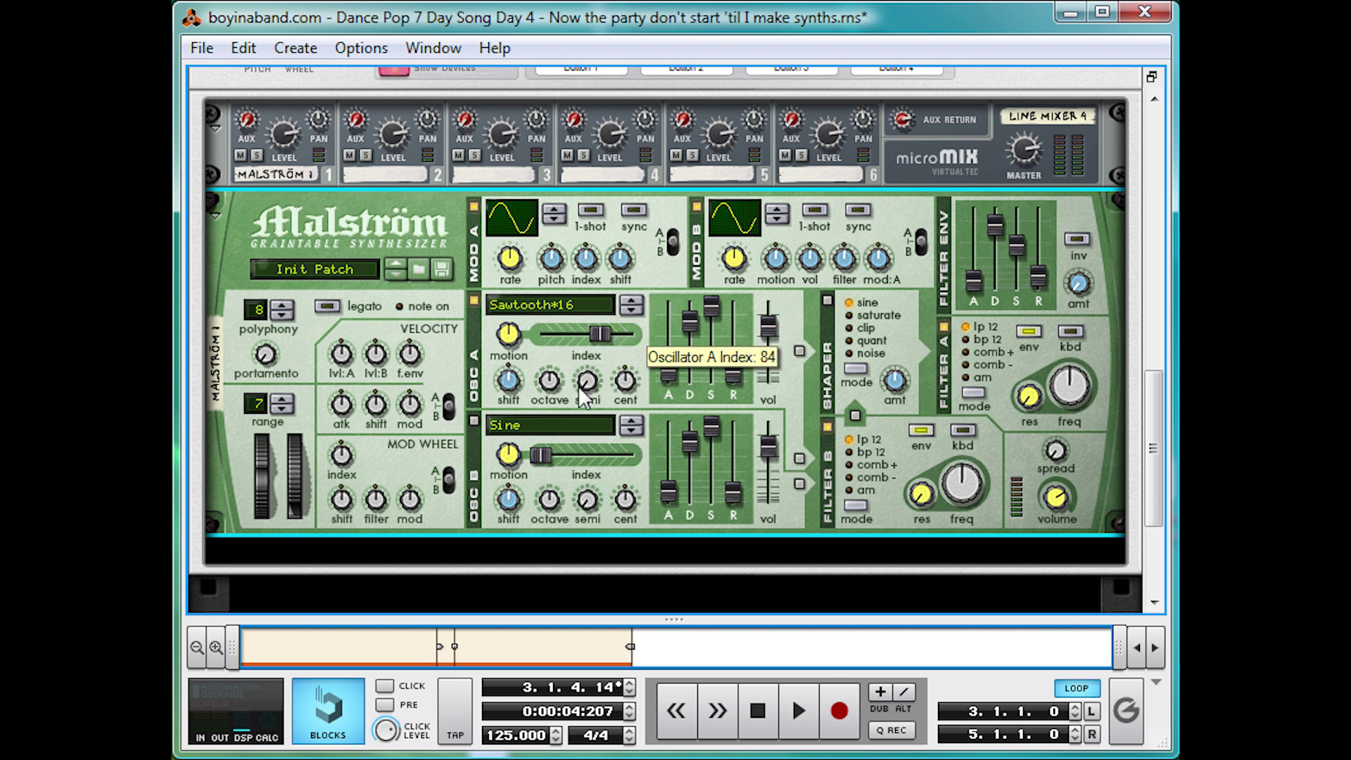
pyautogui.click(636, 431)
pyautogui.click(474, 422)
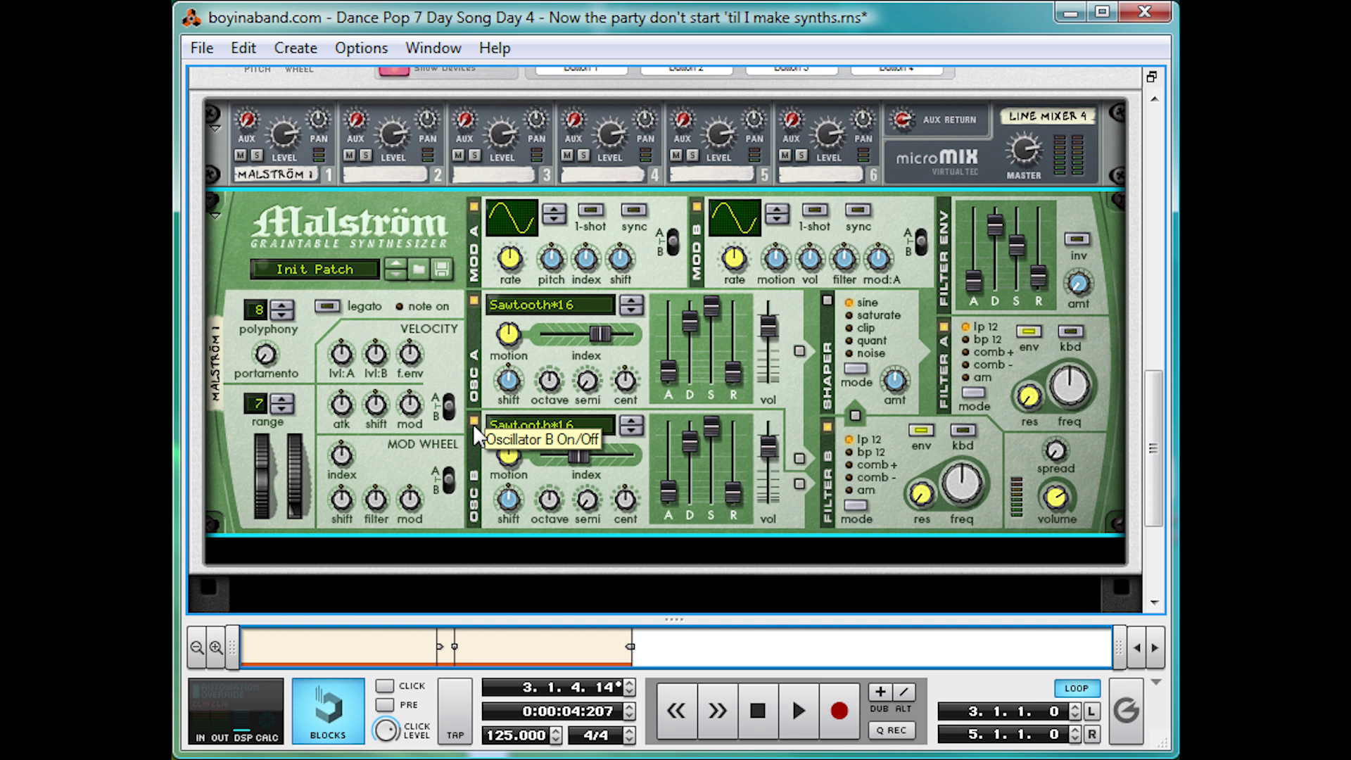
# Step: Set Osc A's index to 77, lower Osc B's slightly, spread to 127, then audition
pyautogui.moveTo(576, 460); pyautogui.dragTo(570, 460)
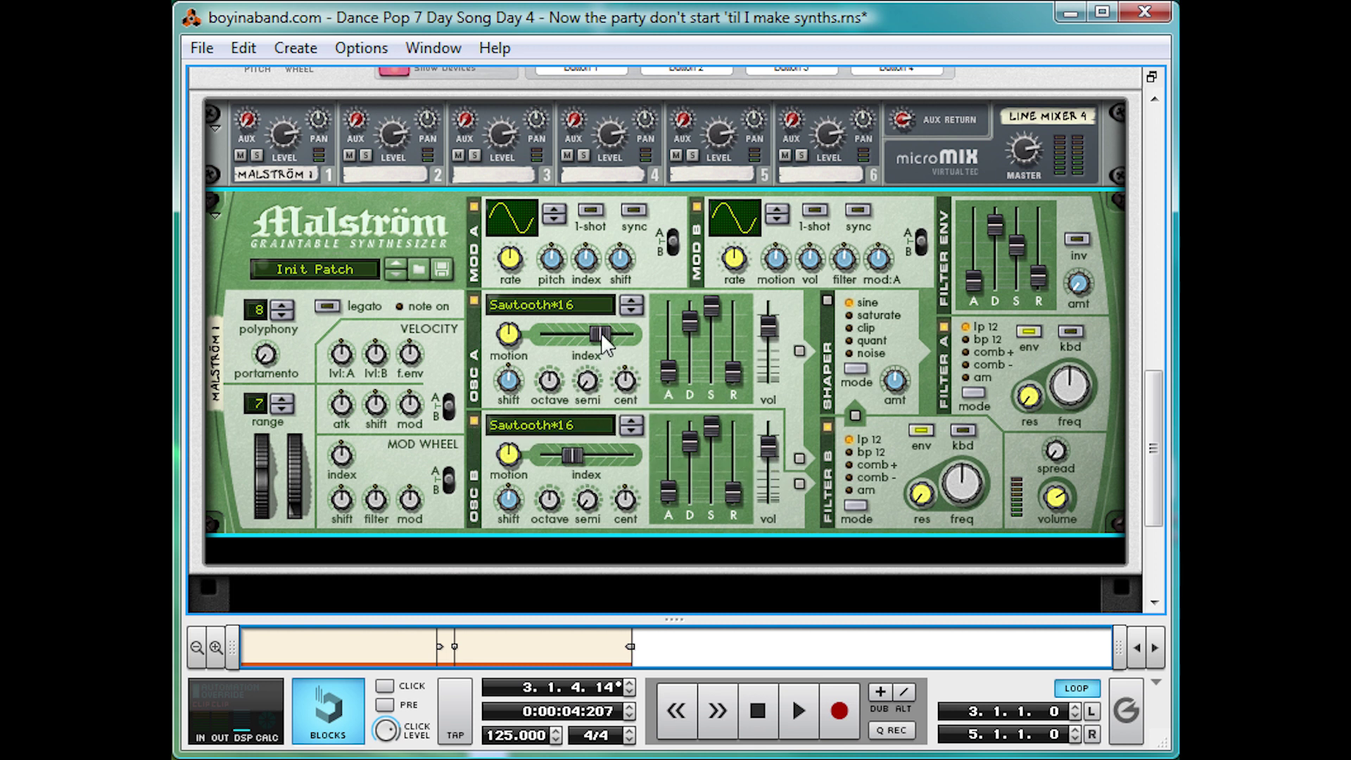
pyautogui.moveTo(605, 343); pyautogui.dragTo(599, 348)
pyautogui.moveTo(1060, 448); pyautogui.dragTo(1036, 457)
pyautogui.press('space')
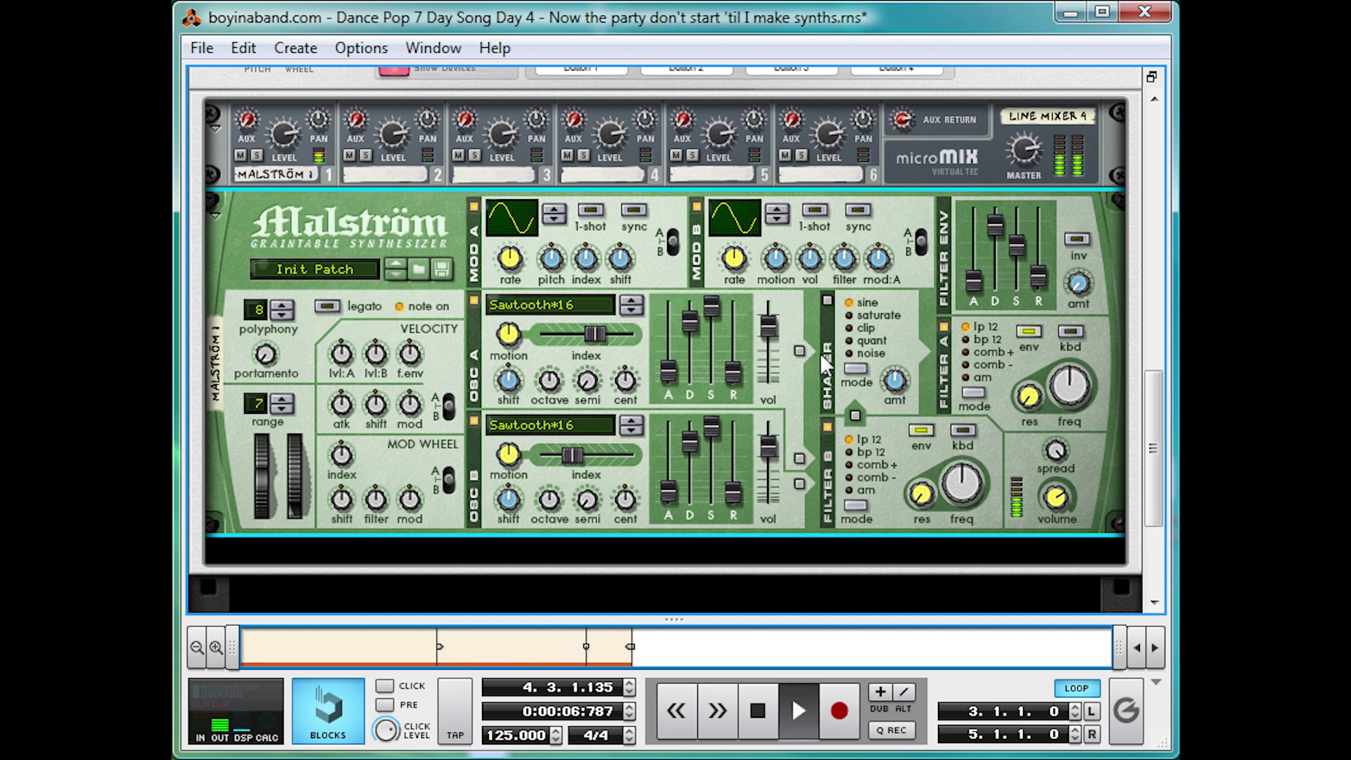
pyautogui.press('space')
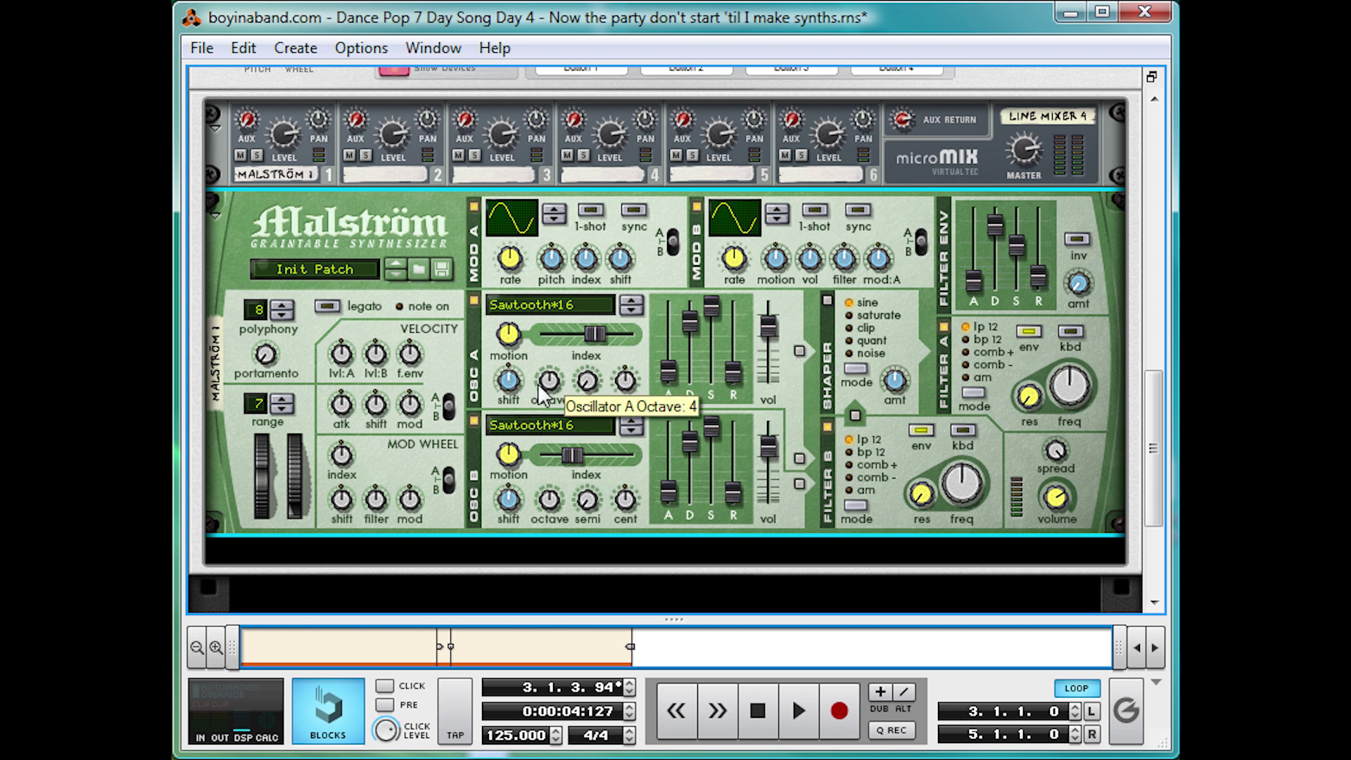
pyautogui.press('space')
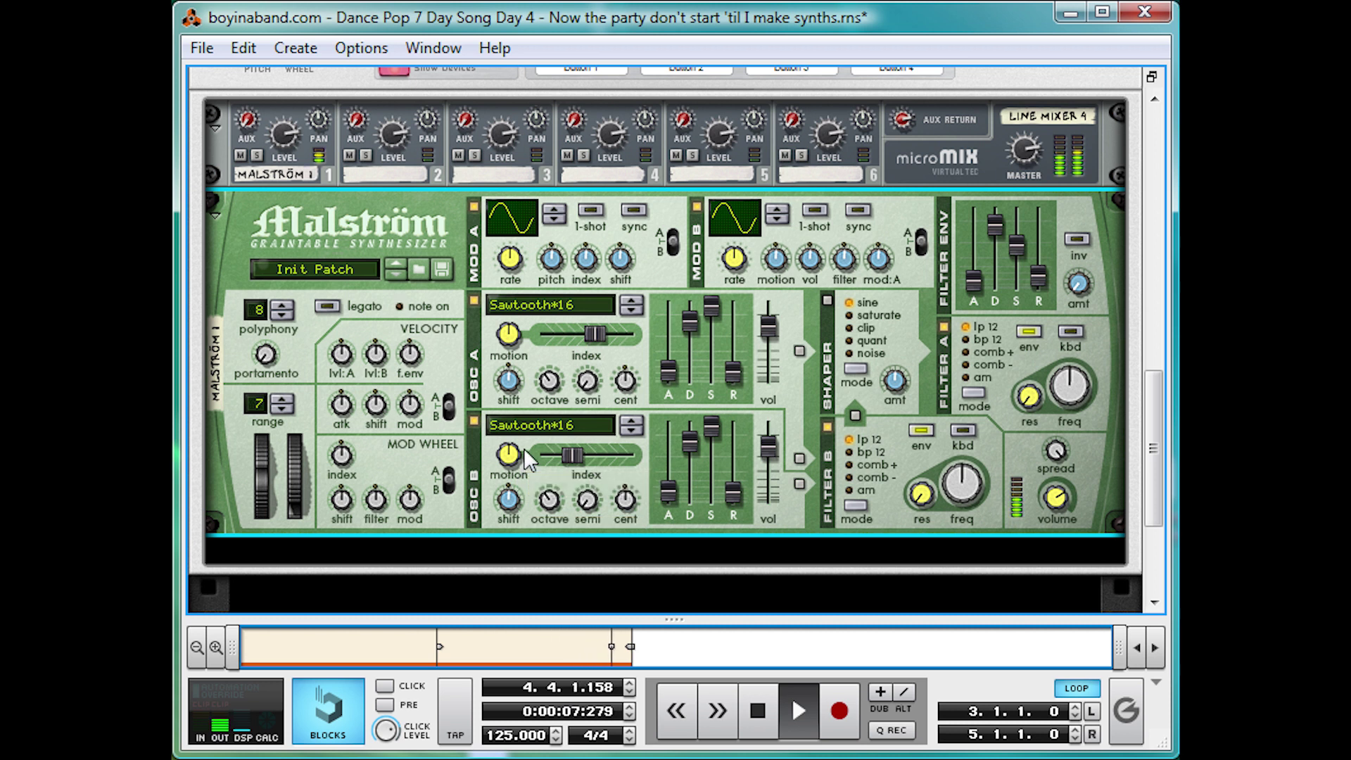
pyautogui.press('space')
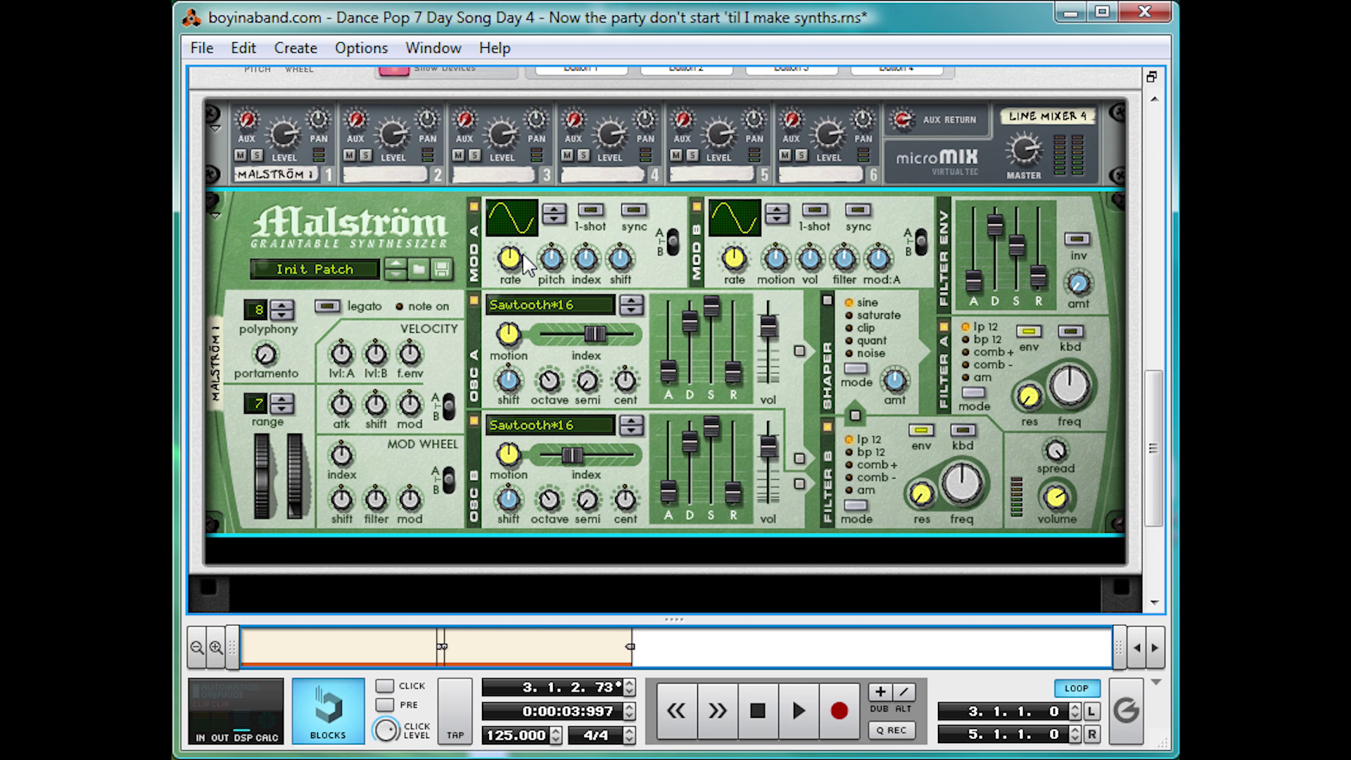
# Step: Switch Modulator A to 1-shot with pitch amount -64 and rate 3/8
pyautogui.click(591, 213)
pyautogui.moveTo(554, 257); pyautogui.dragTo(554, 310)
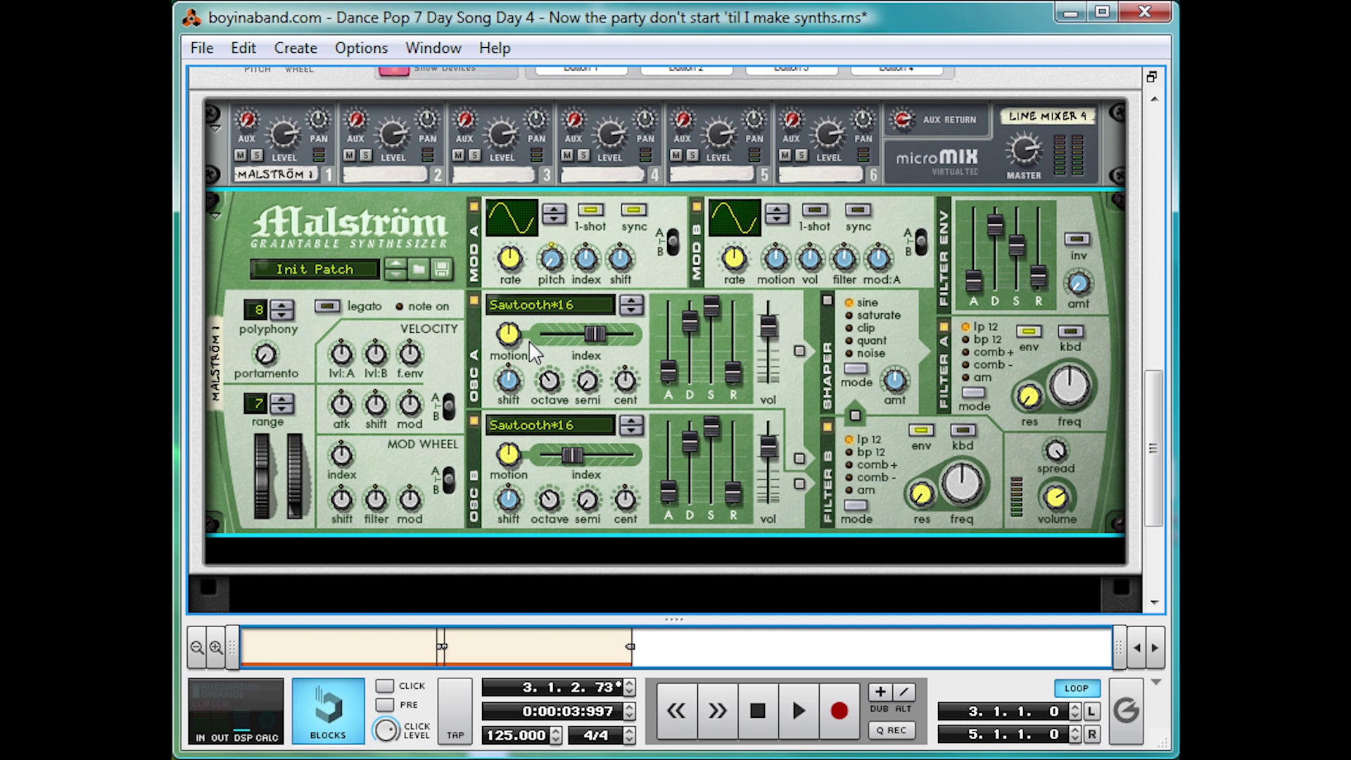
pyautogui.moveTo(517, 260); pyautogui.dragTo(515, 248)
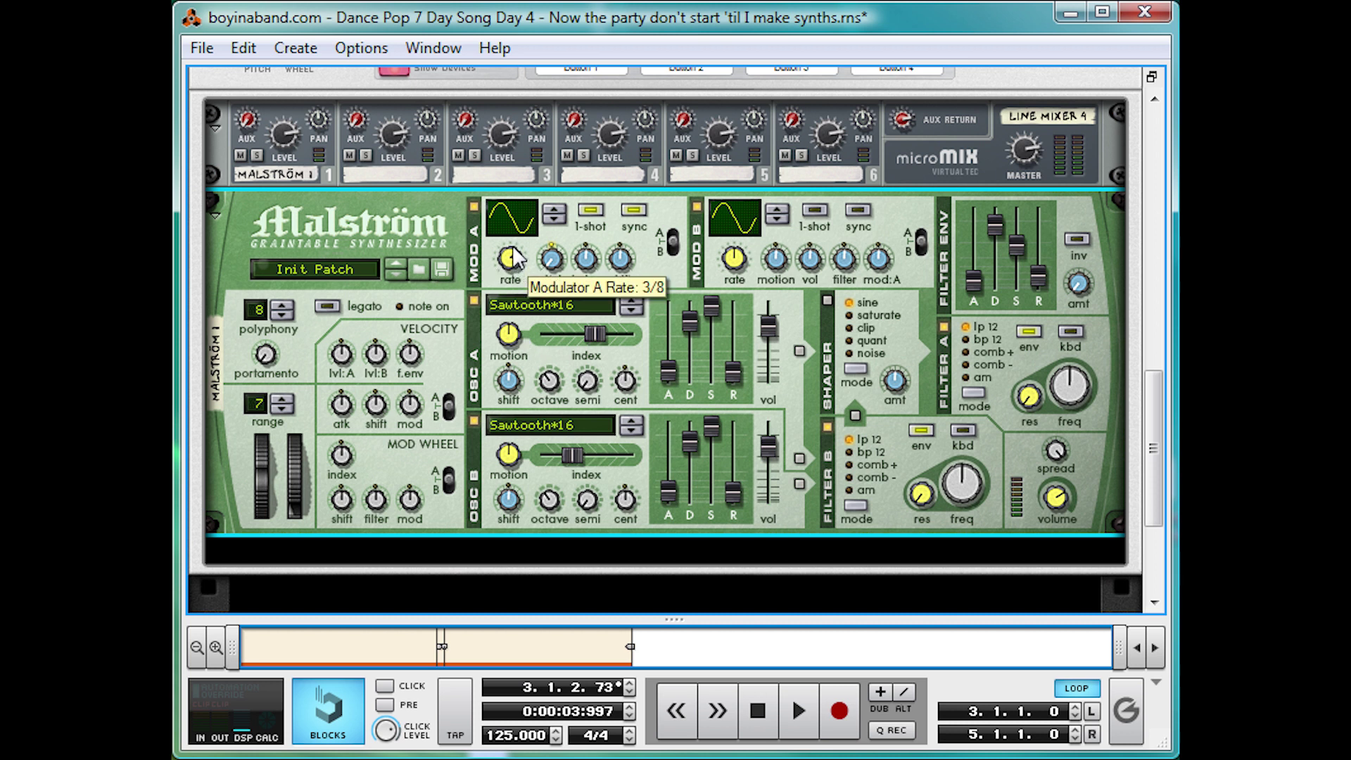
# Step: Step Modulator A's curve shape to a decaying curve, curve 9
pyautogui.click(553, 209)
pyautogui.click(551, 210)
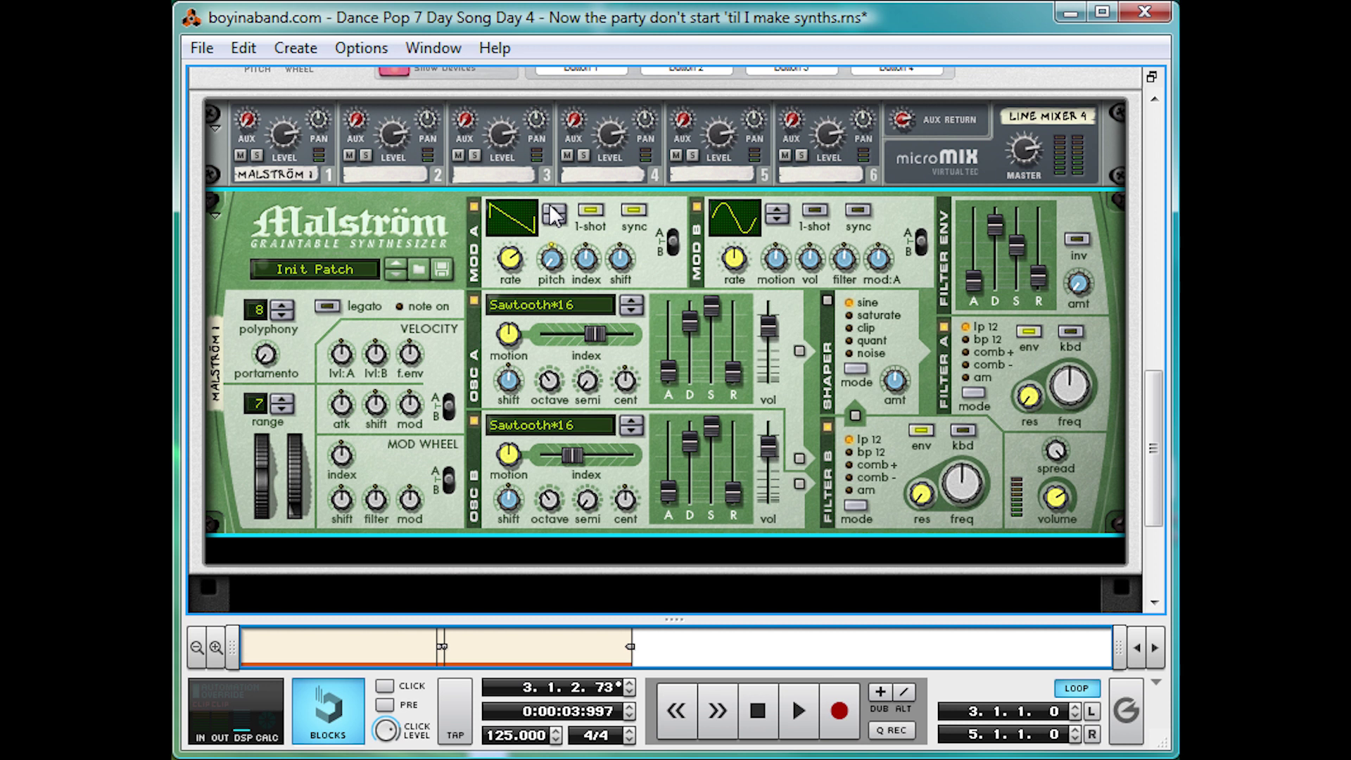
pyautogui.click(551, 210)
pyautogui.click(551, 210)
pyautogui.click(551, 210)
pyautogui.click(551, 210)
pyautogui.click(553, 210)
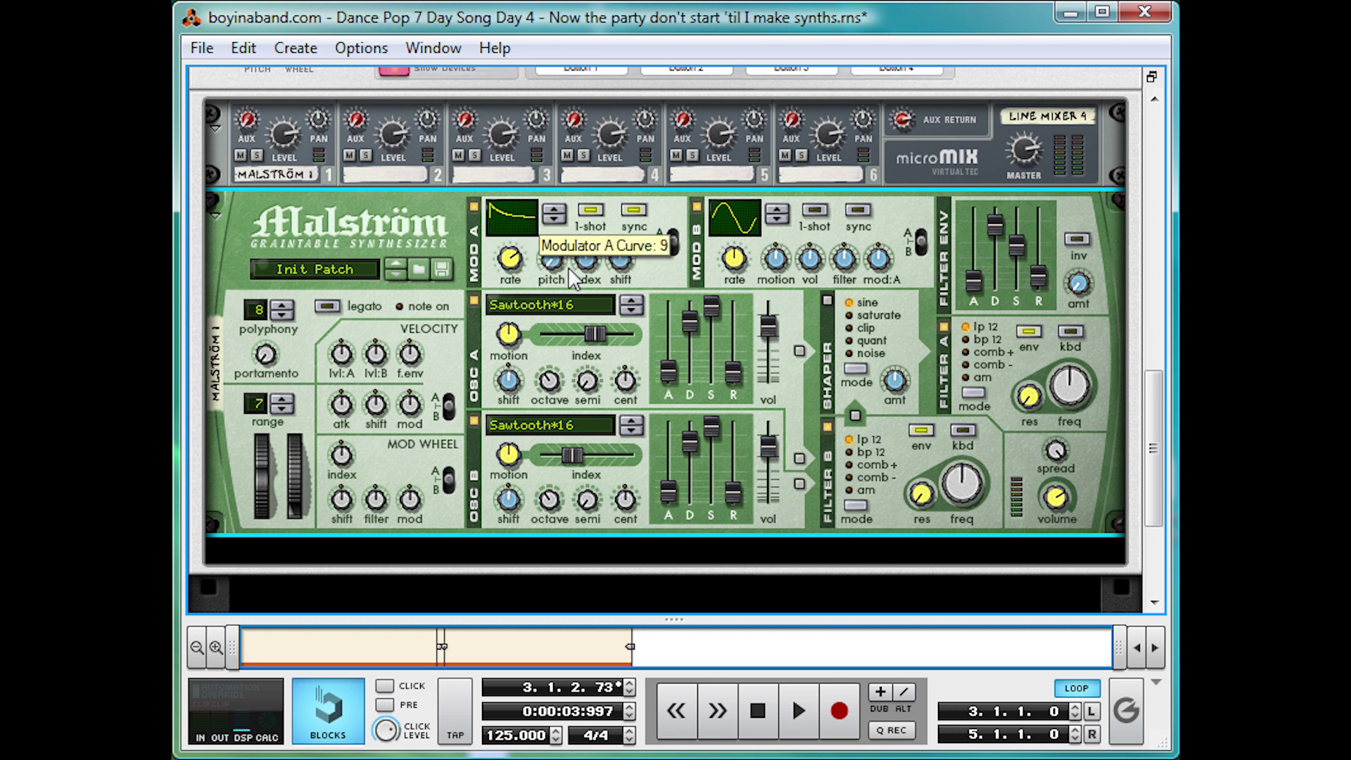
pyautogui.press('space')
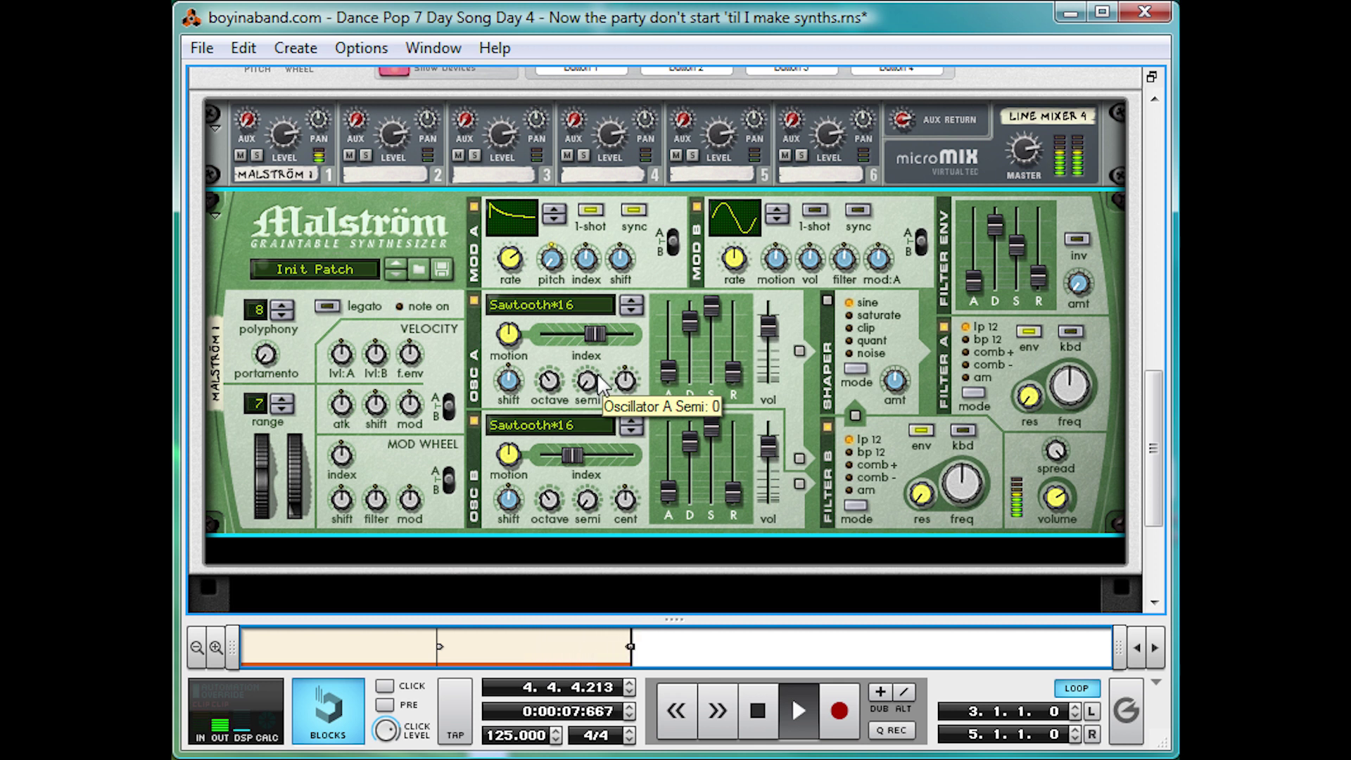
pyautogui.press('space')
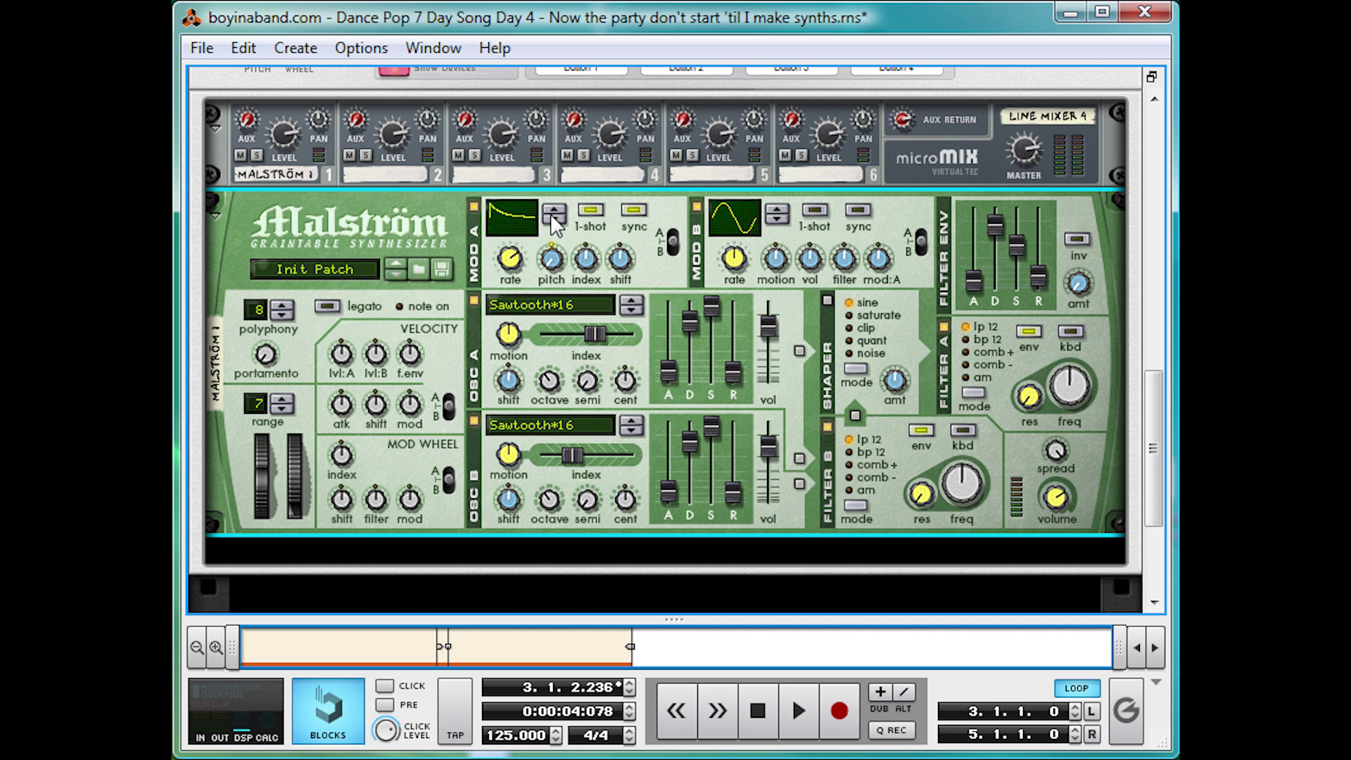
pyautogui.press('space')
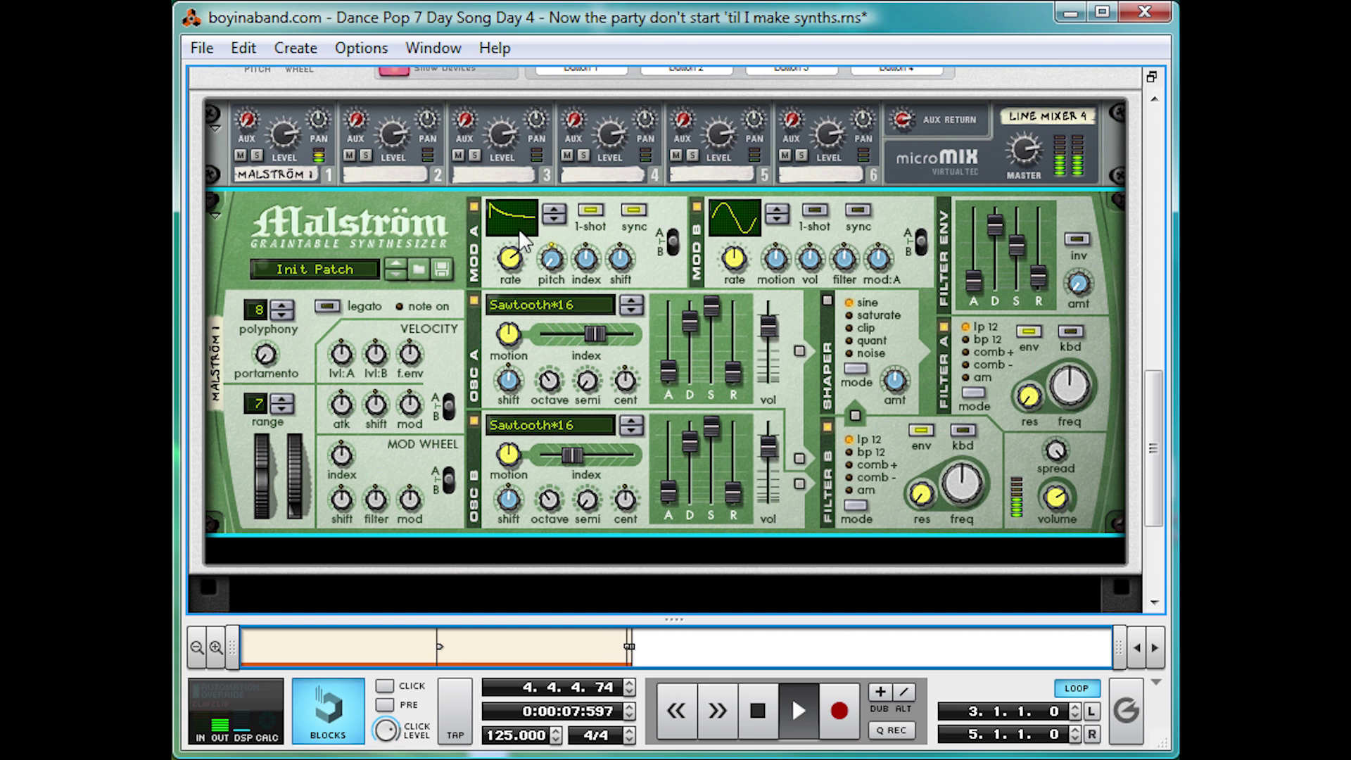
pyautogui.press('space')
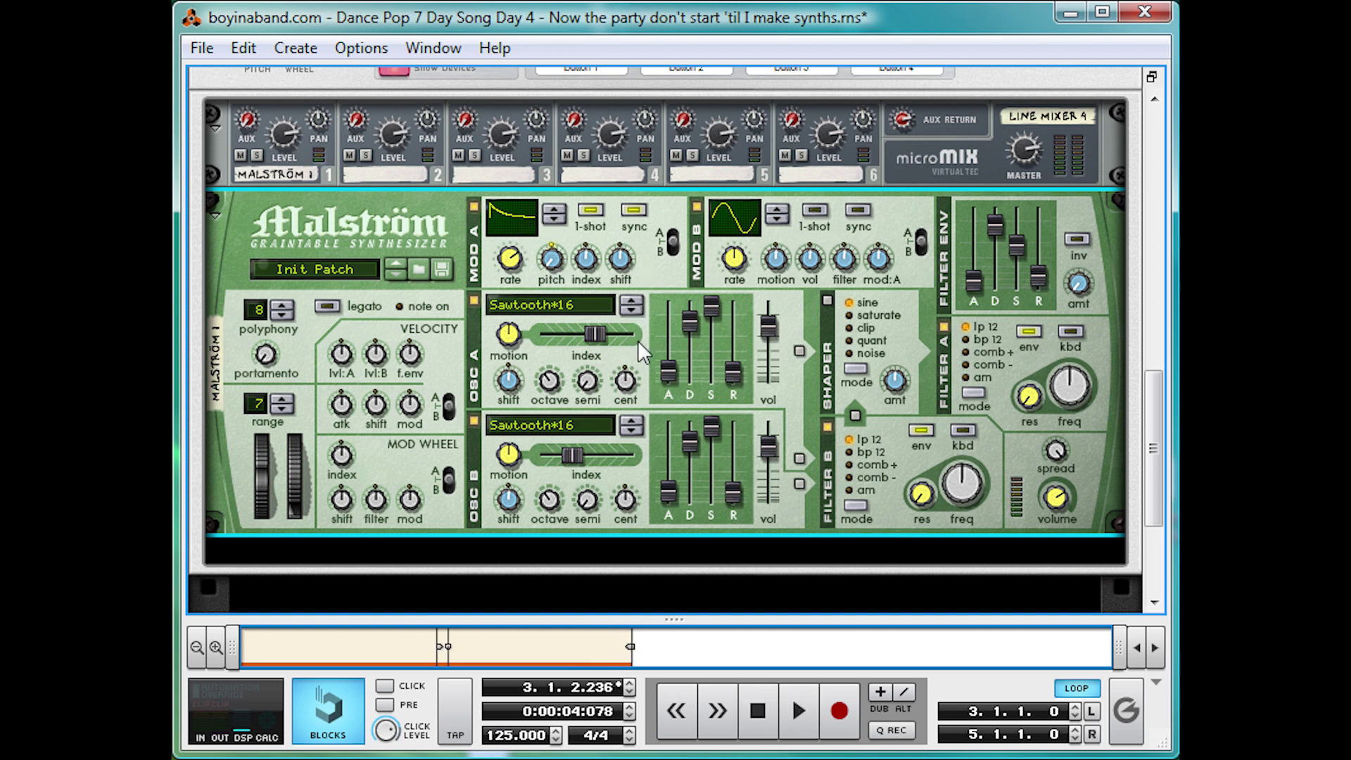
# Step: Duplicate the Malström and cable the copy's outputs into Line Mixer Audio In 2
pyautogui.rightClick(646, 277)
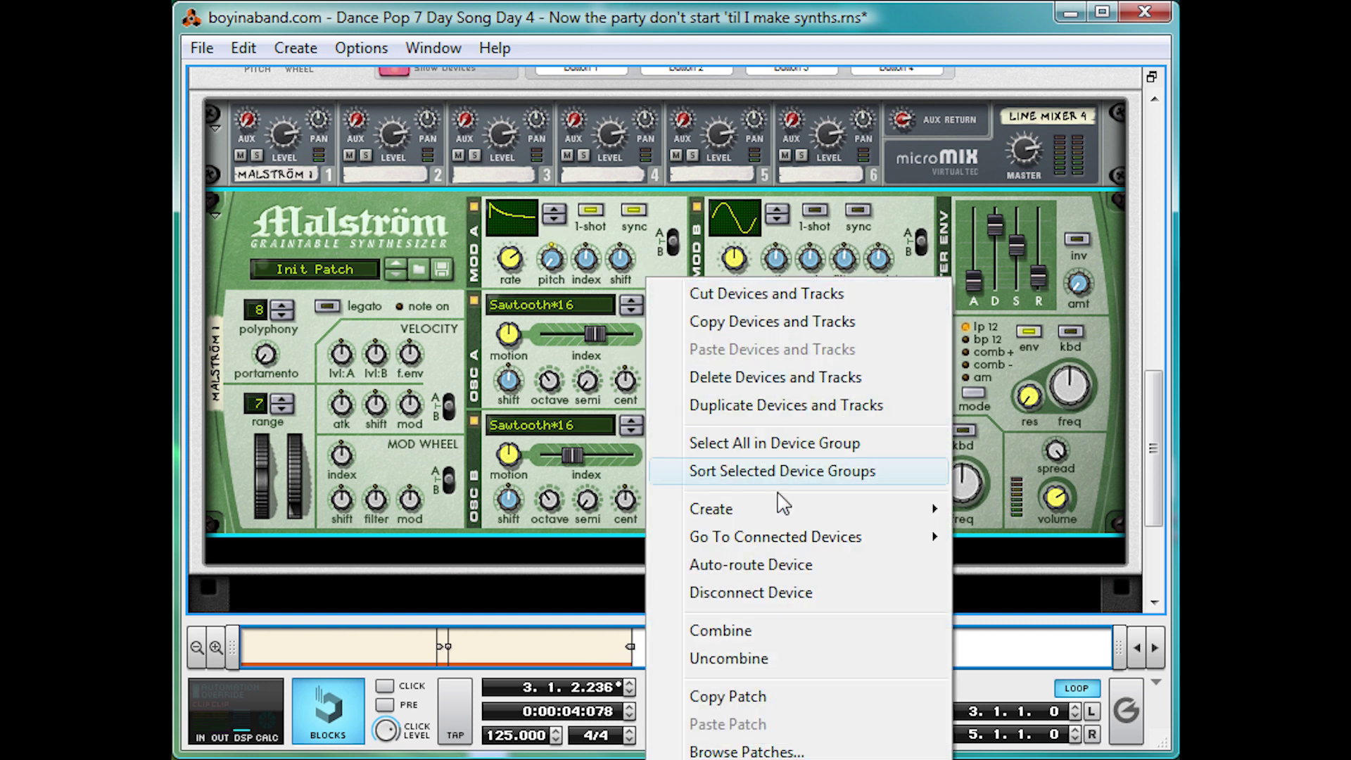
pyautogui.click(817, 401)
pyautogui.press('Tab')
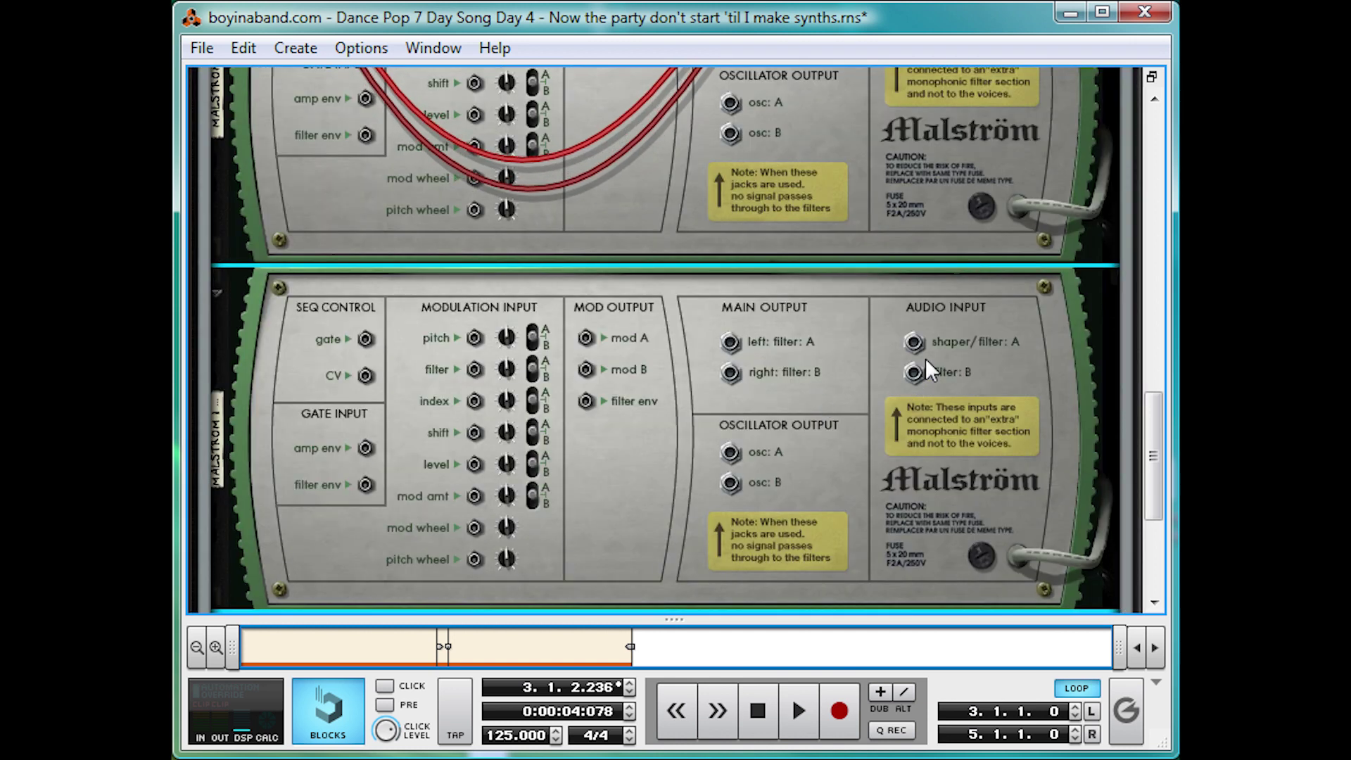
pyautogui.moveTo(902, 342)
pyautogui.mouseDown()
pyautogui.moveTo(788, 308)
pyautogui.moveTo(648, 297)
pyautogui.moveTo(899, 346)
pyautogui.mouseUp()
pyautogui.scroll(4, 788, 308)
pyautogui.scroll(-2, 661, 310)
pyautogui.scroll(4, 606, 442)
pyautogui.moveTo(737, 492); pyautogui.dragTo(368, 320)
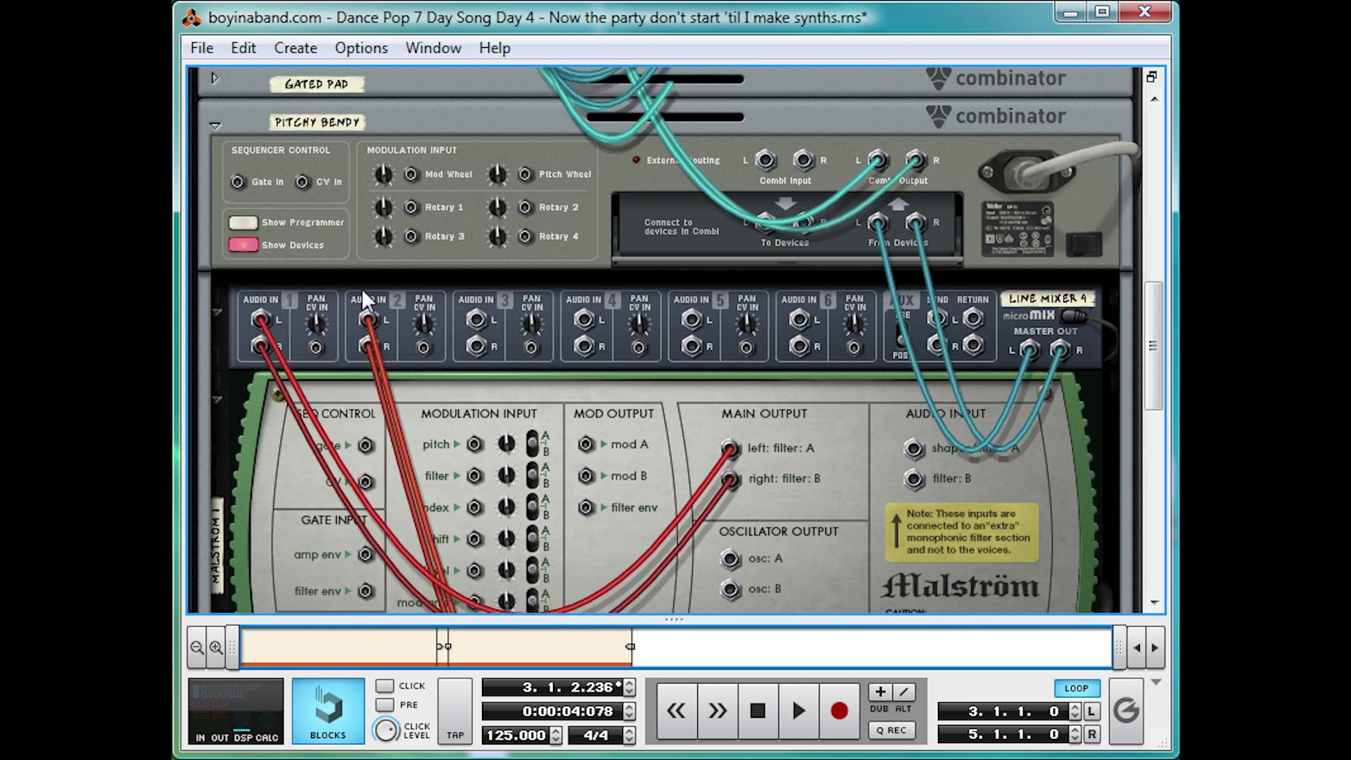
pyautogui.press('Tab')
pyautogui.scroll(-5, 399, 309)
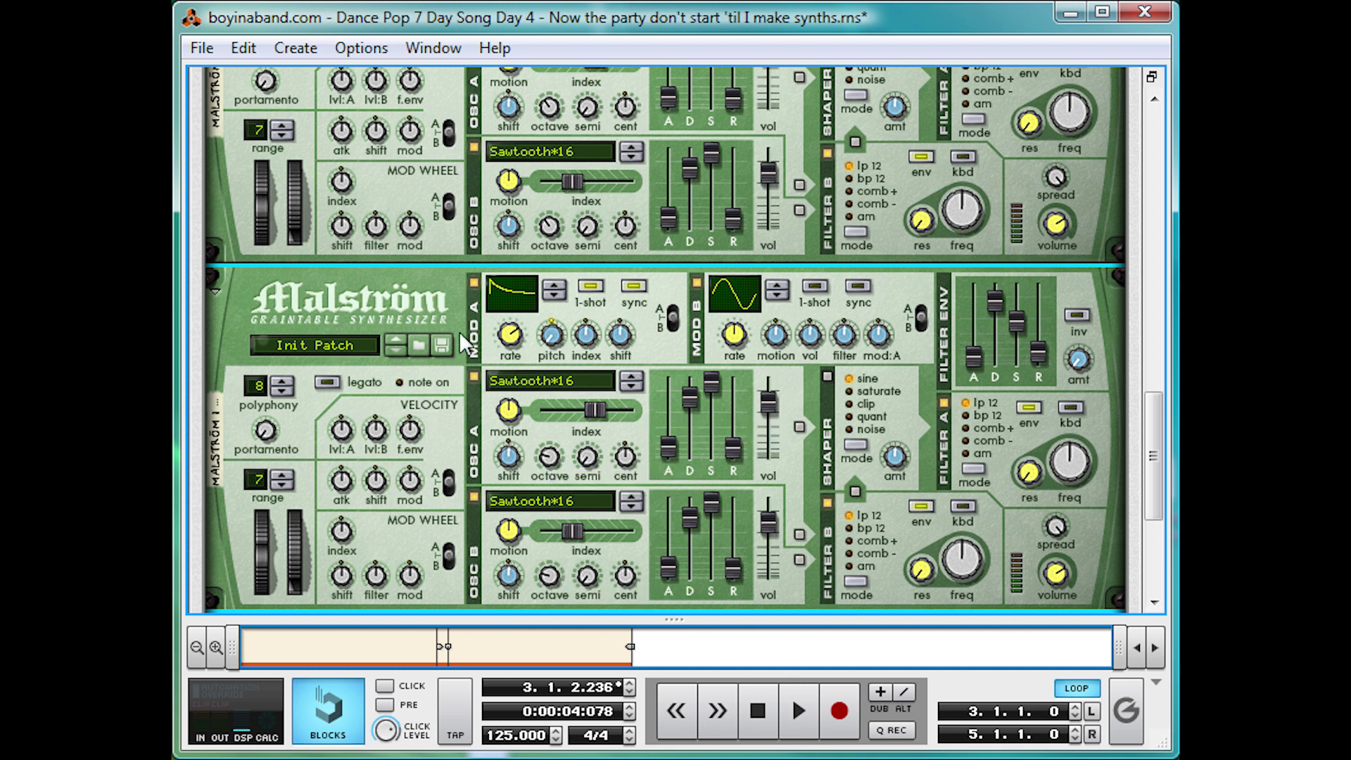
pyautogui.scroll(5, 457, 322)
pyautogui.press('space')
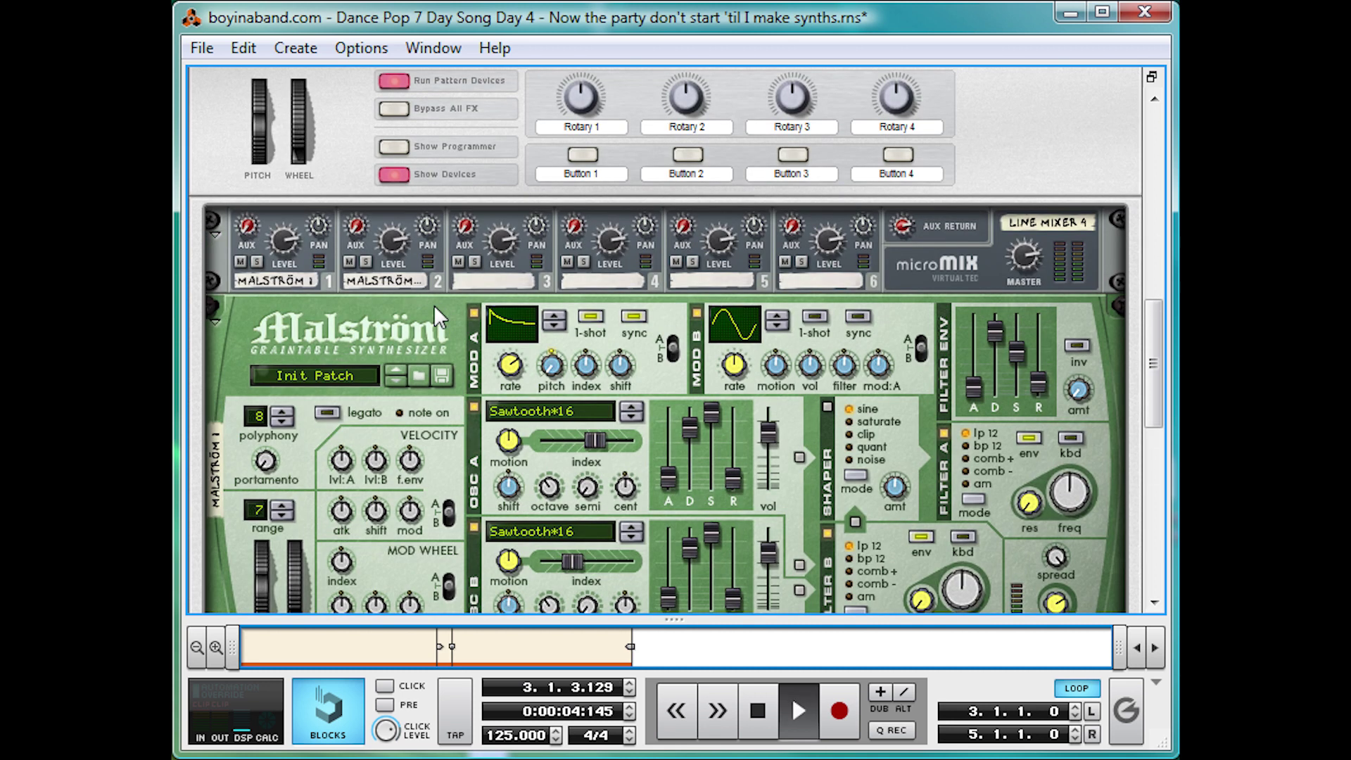
pyautogui.click(283, 245)
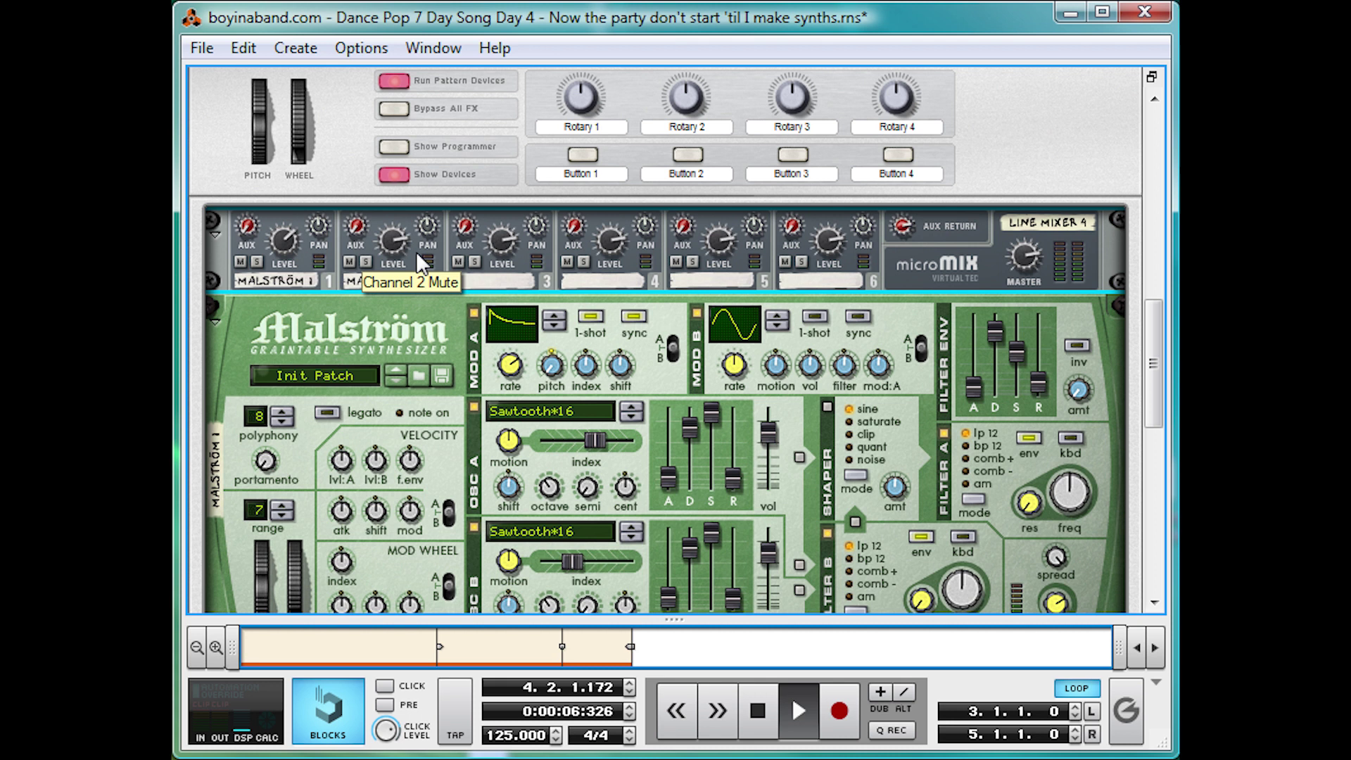
pyautogui.click(240, 262)
pyautogui.click(240, 262)
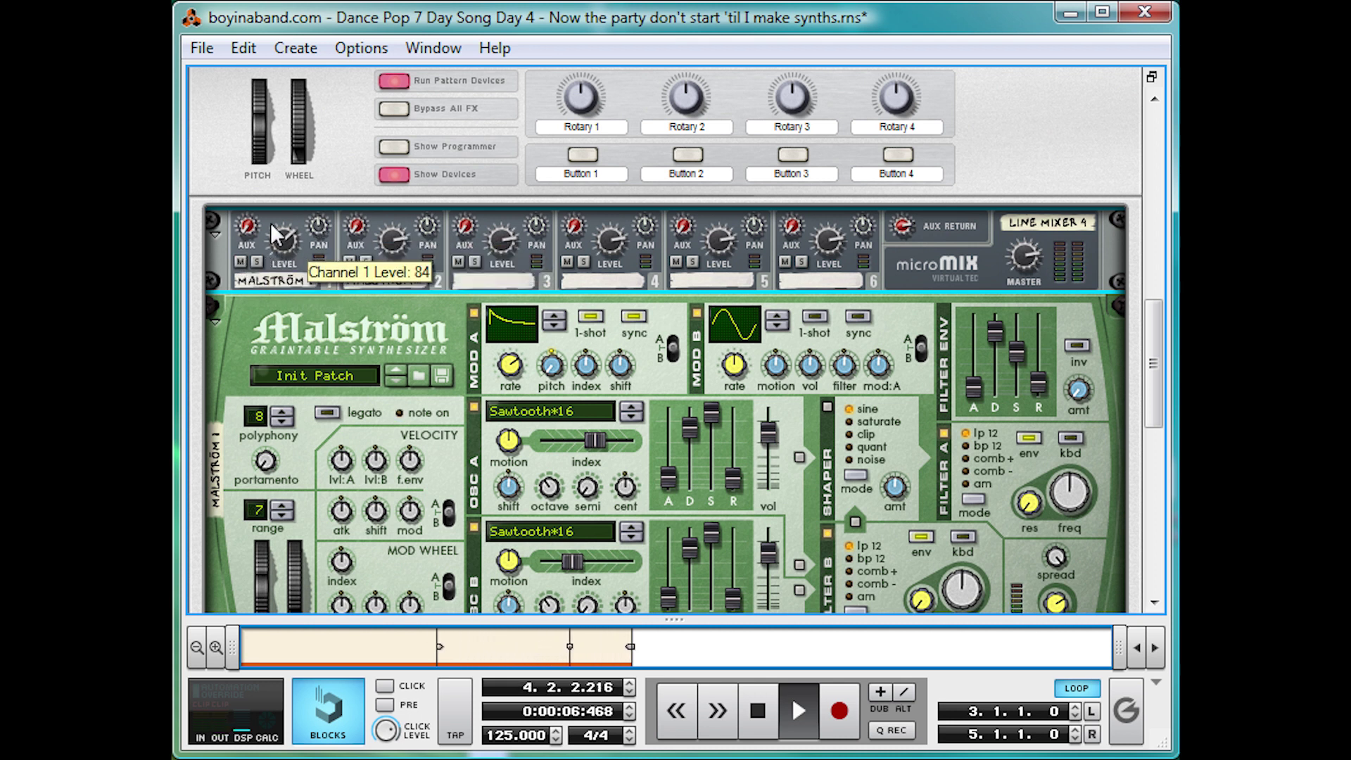
pyautogui.press('space')
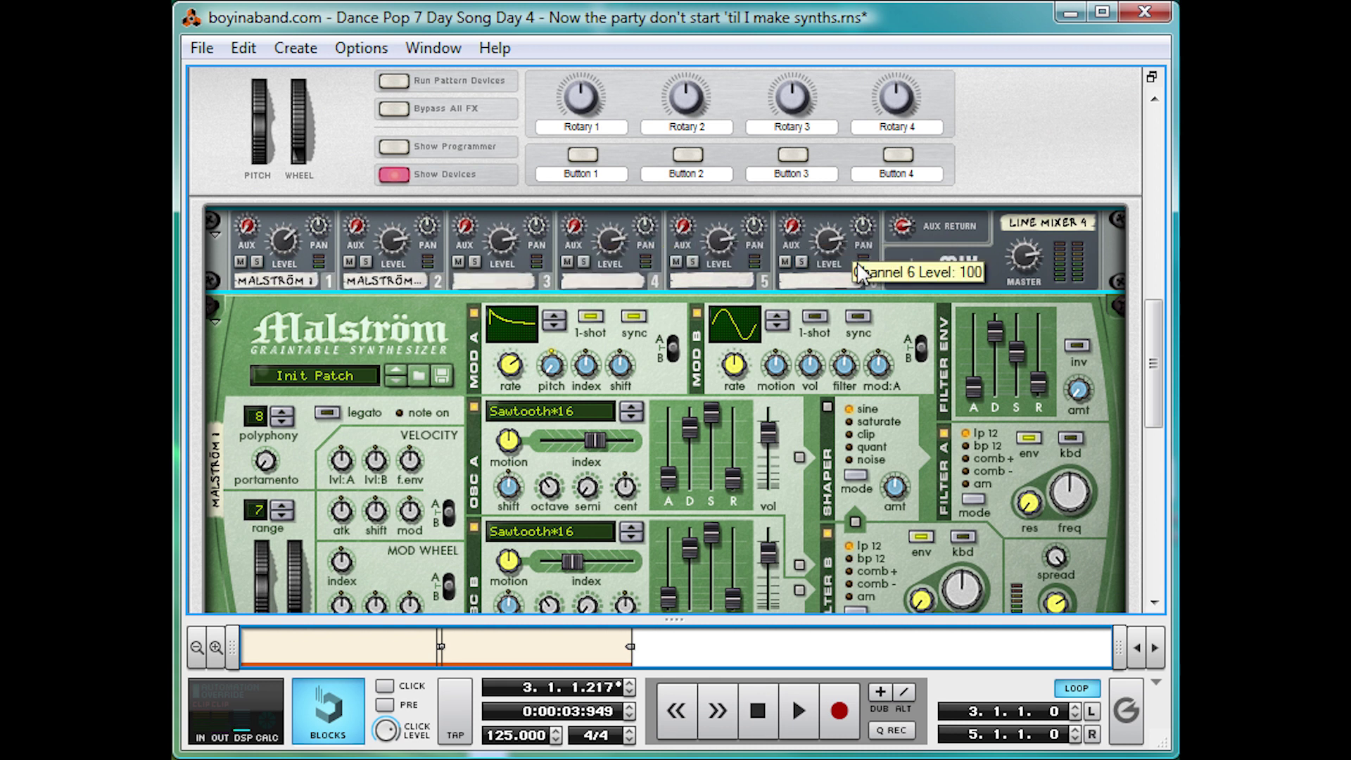
# Step: Insert an RV7000 Advanced Reverb wired to the line mixer's aux send
pyautogui.rightClick(931, 260)
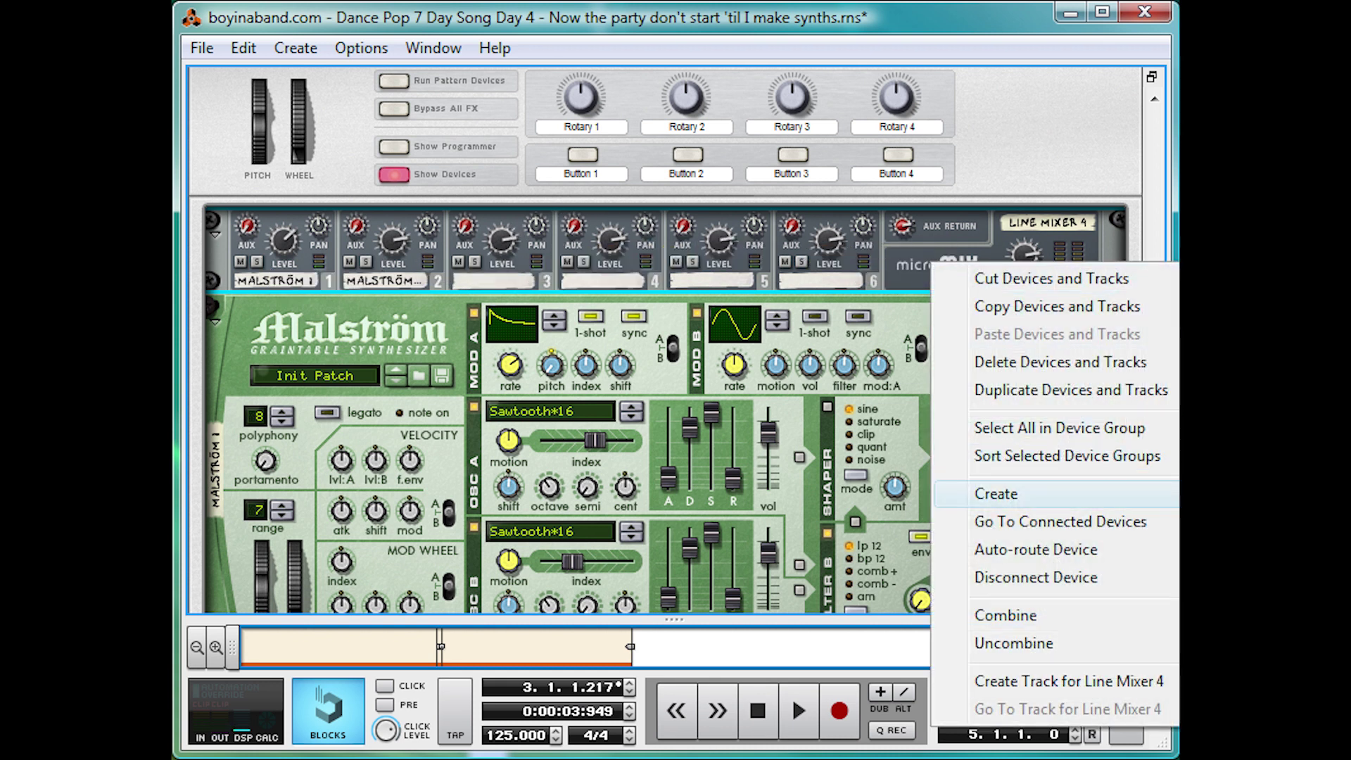
pyautogui.click(845, 535)
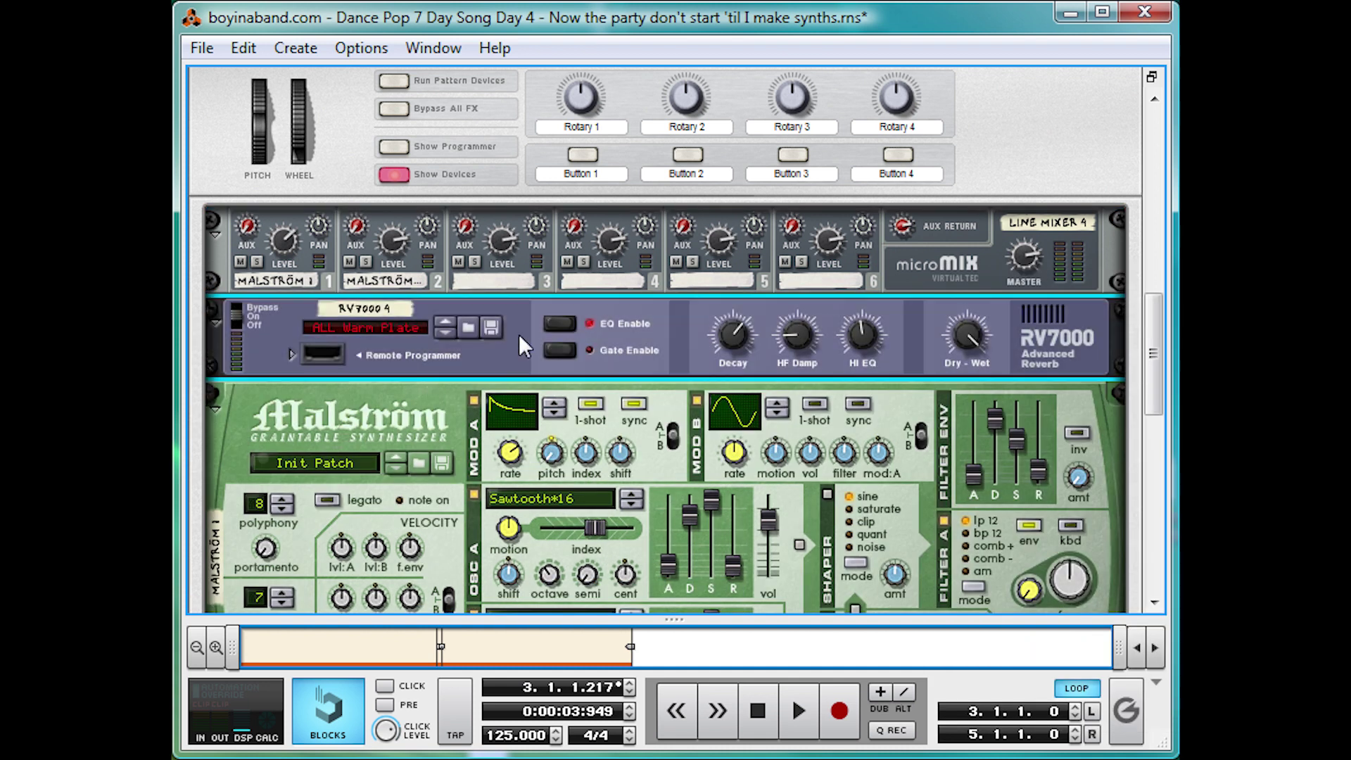
pyautogui.press('Tab')
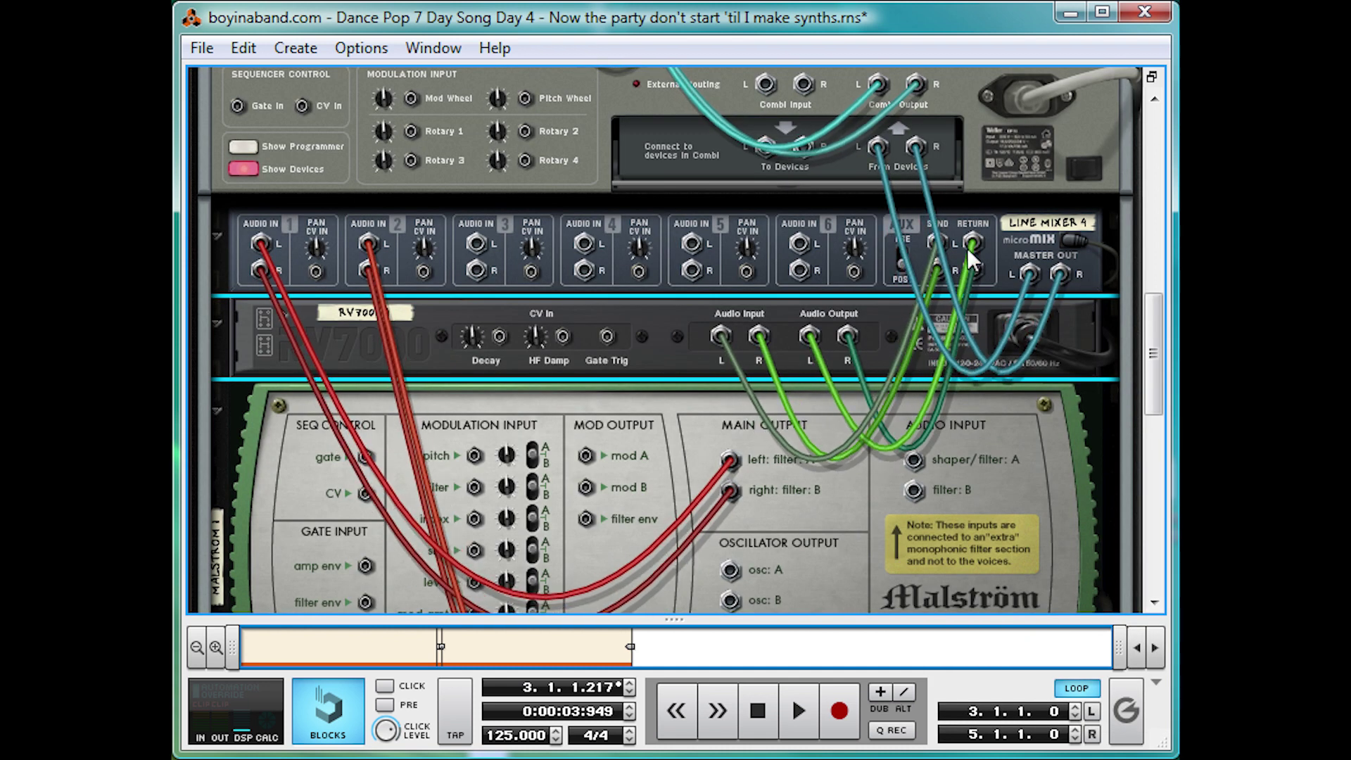
pyautogui.press('Tab')
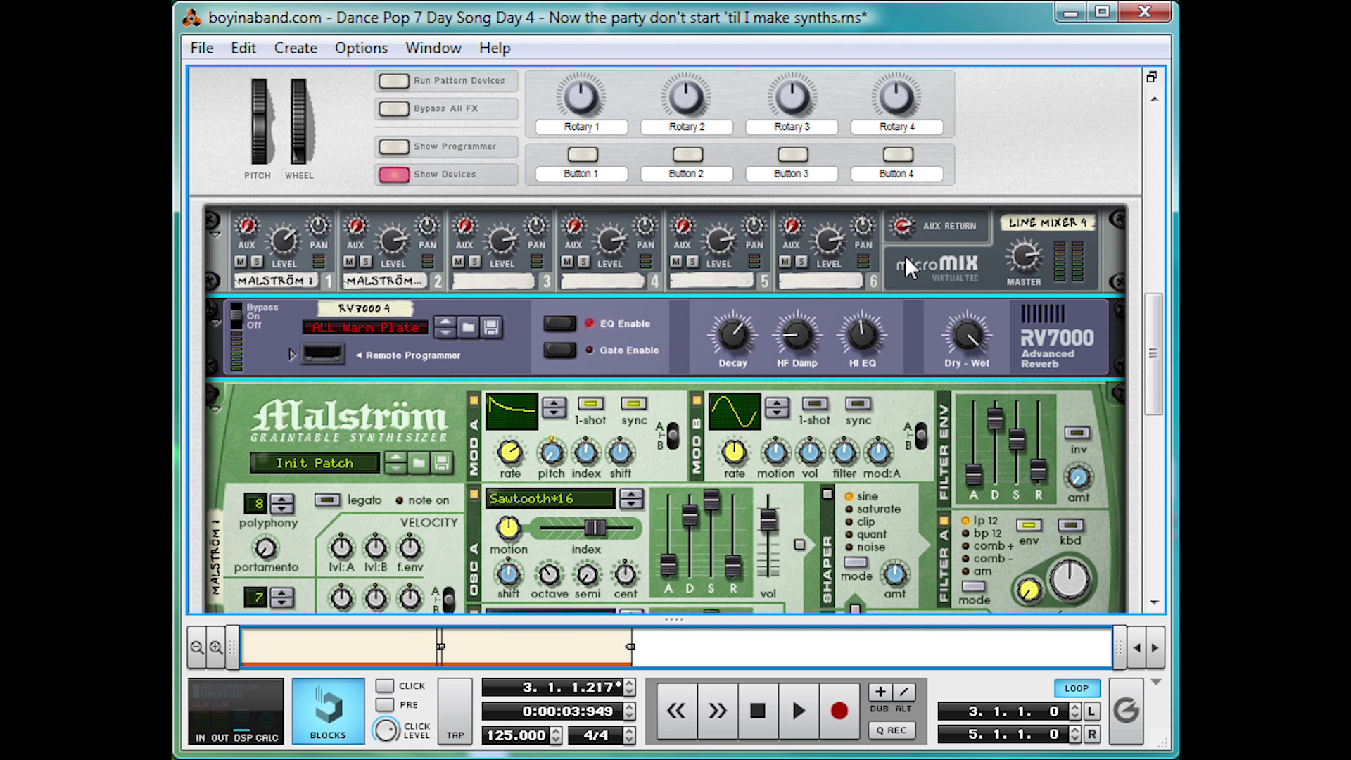
# Step: Raise the mixer channels' aux sends to 57 while the loop plays
pyautogui.press('space')
pyautogui.click(251, 227)
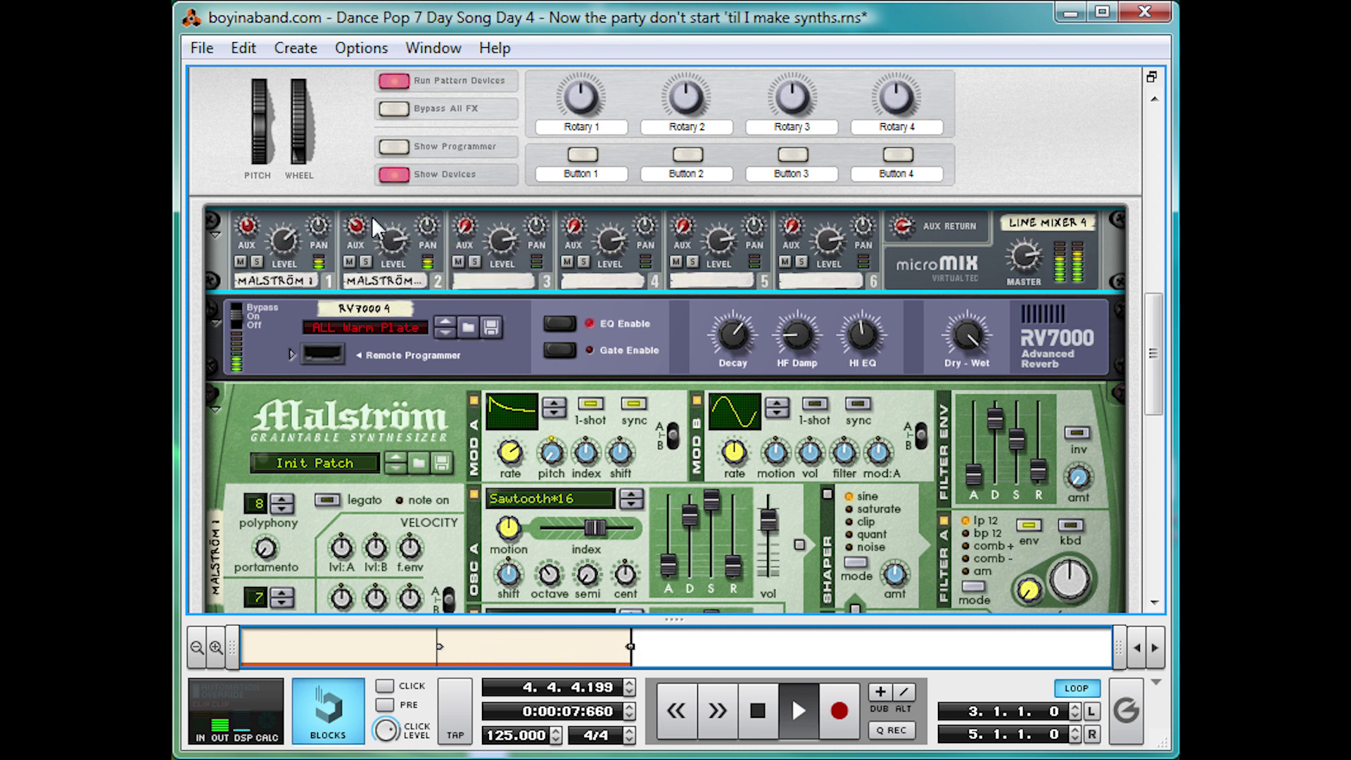
pyautogui.press('space')
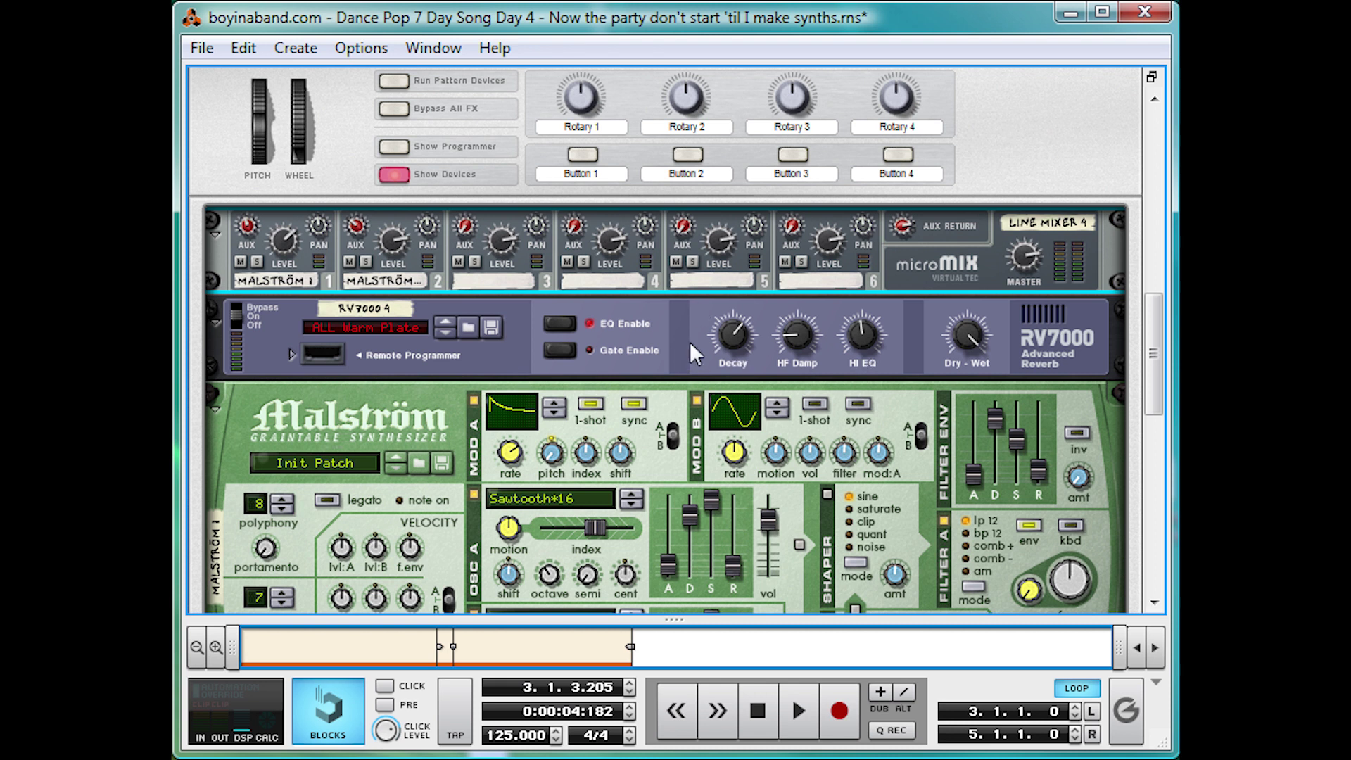
# Step: Insert an MClass Equalizer and move it above the line mixer
pyautogui.rightClick(960, 262)
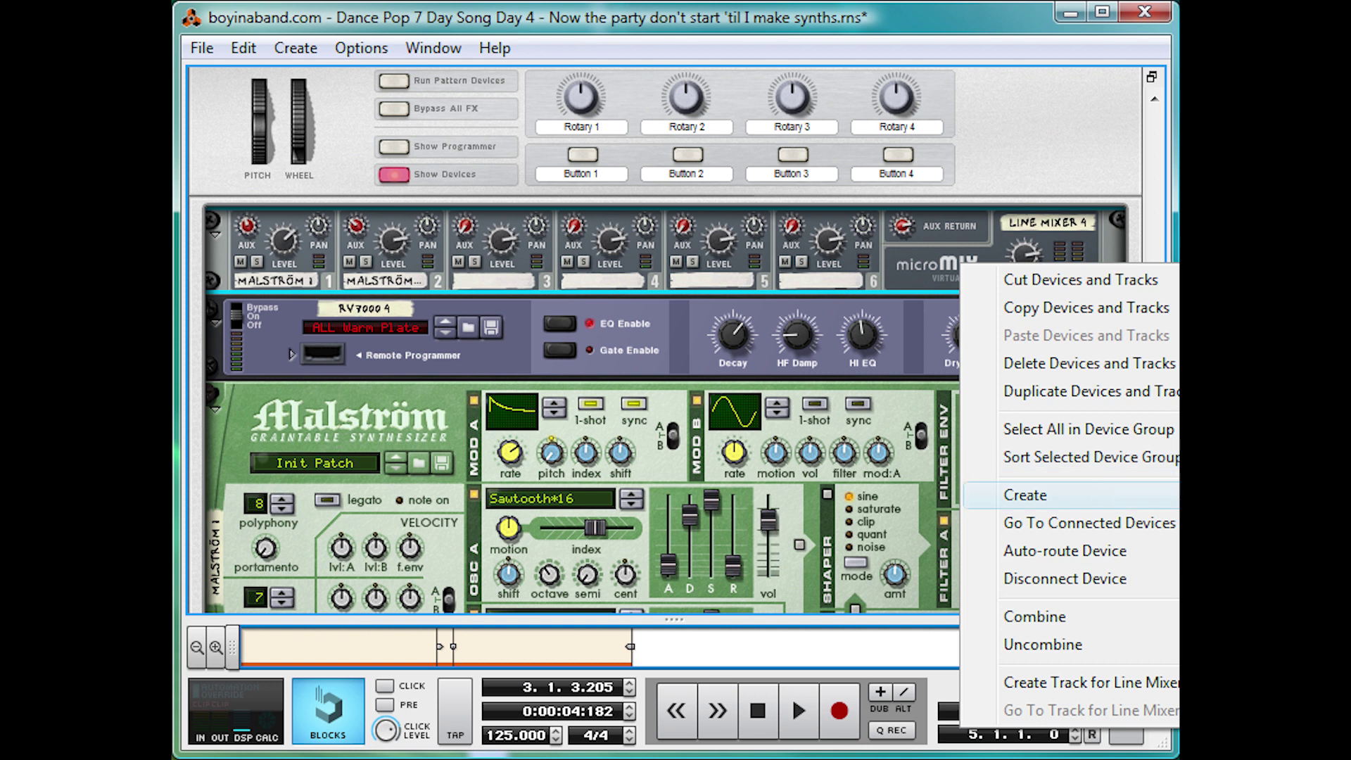
pyautogui.click(1025, 495)
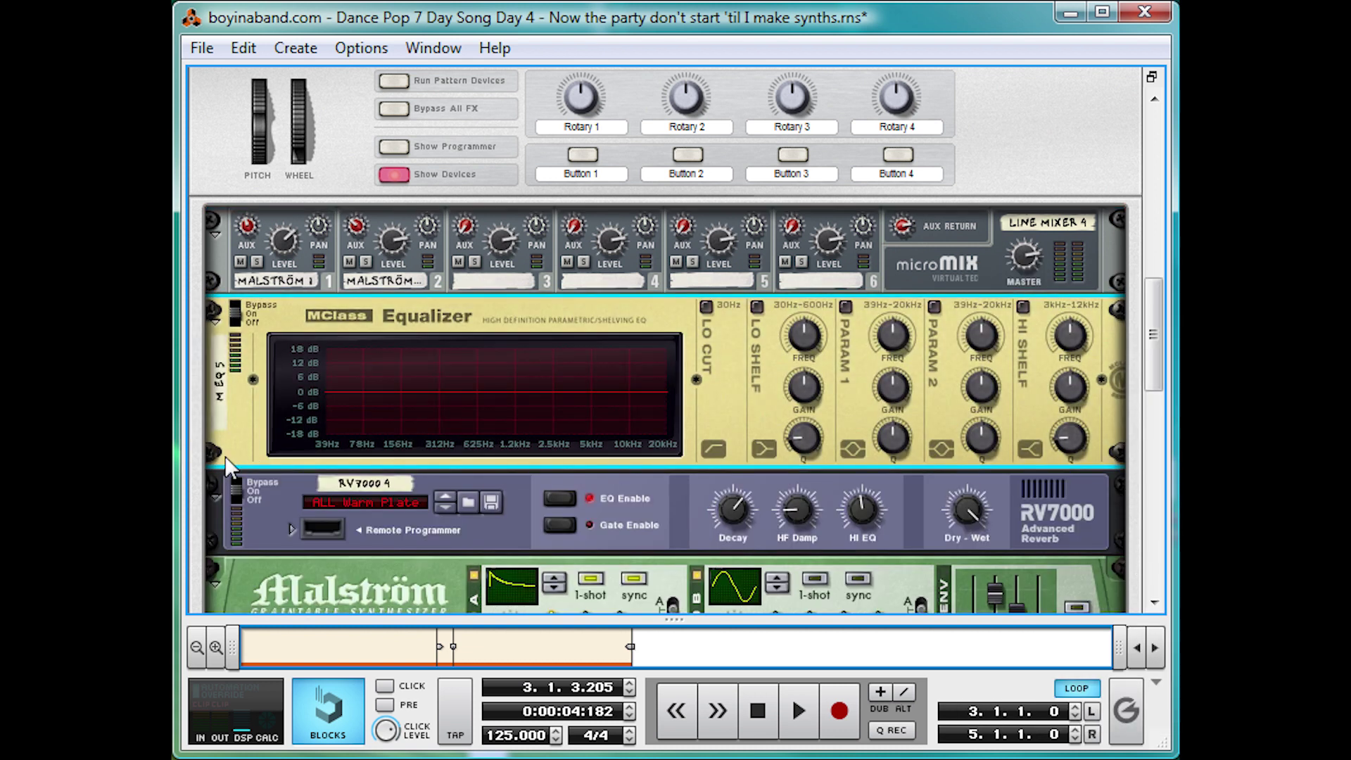
pyautogui.moveTo(225, 455); pyautogui.dragTo(221, 275)
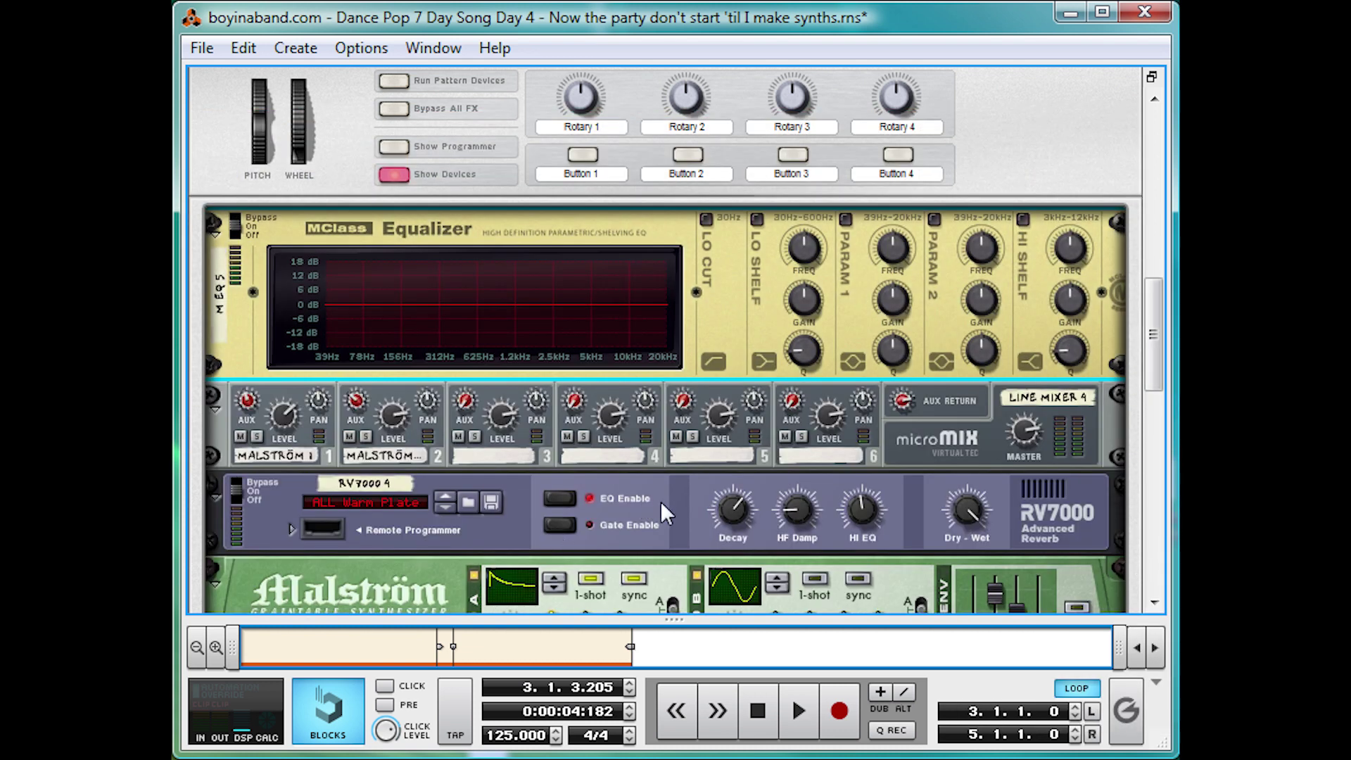
pyautogui.press('Tab')
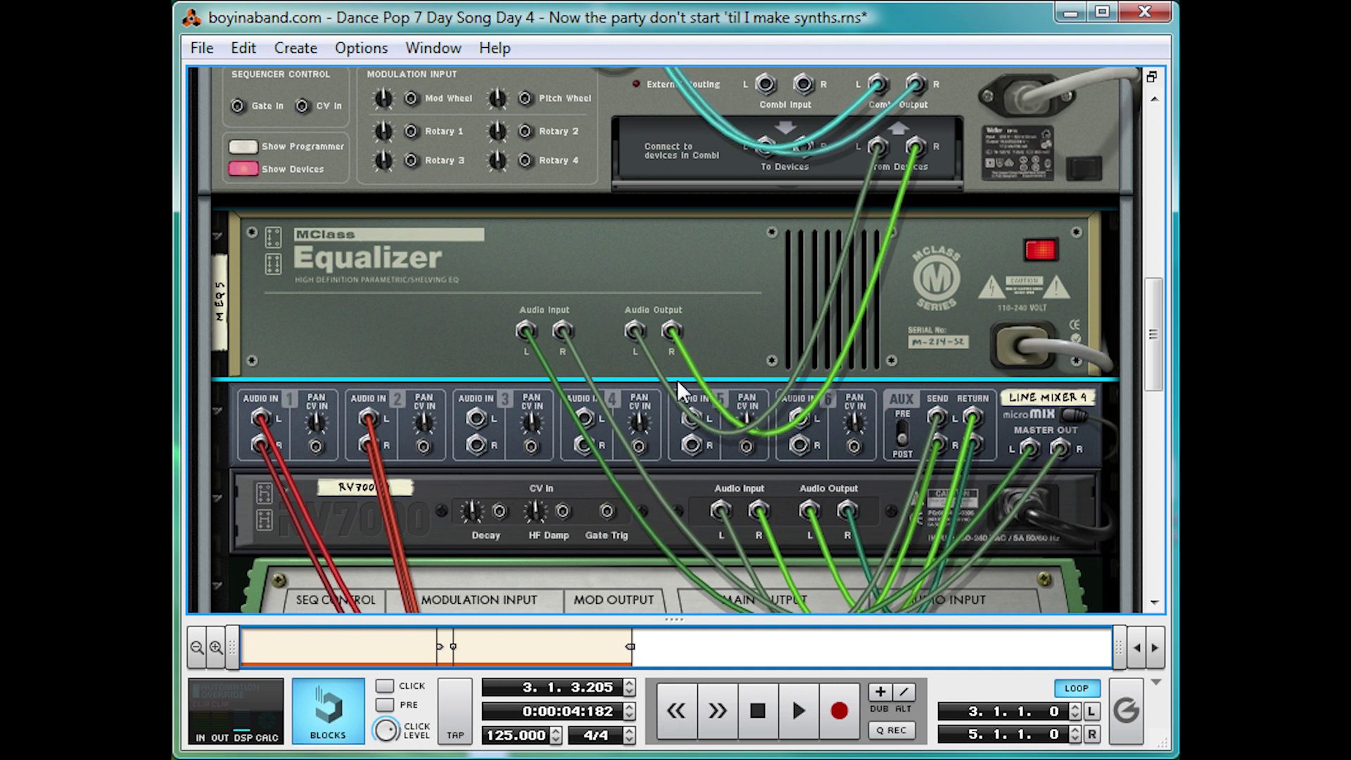
pyautogui.press('Tab')
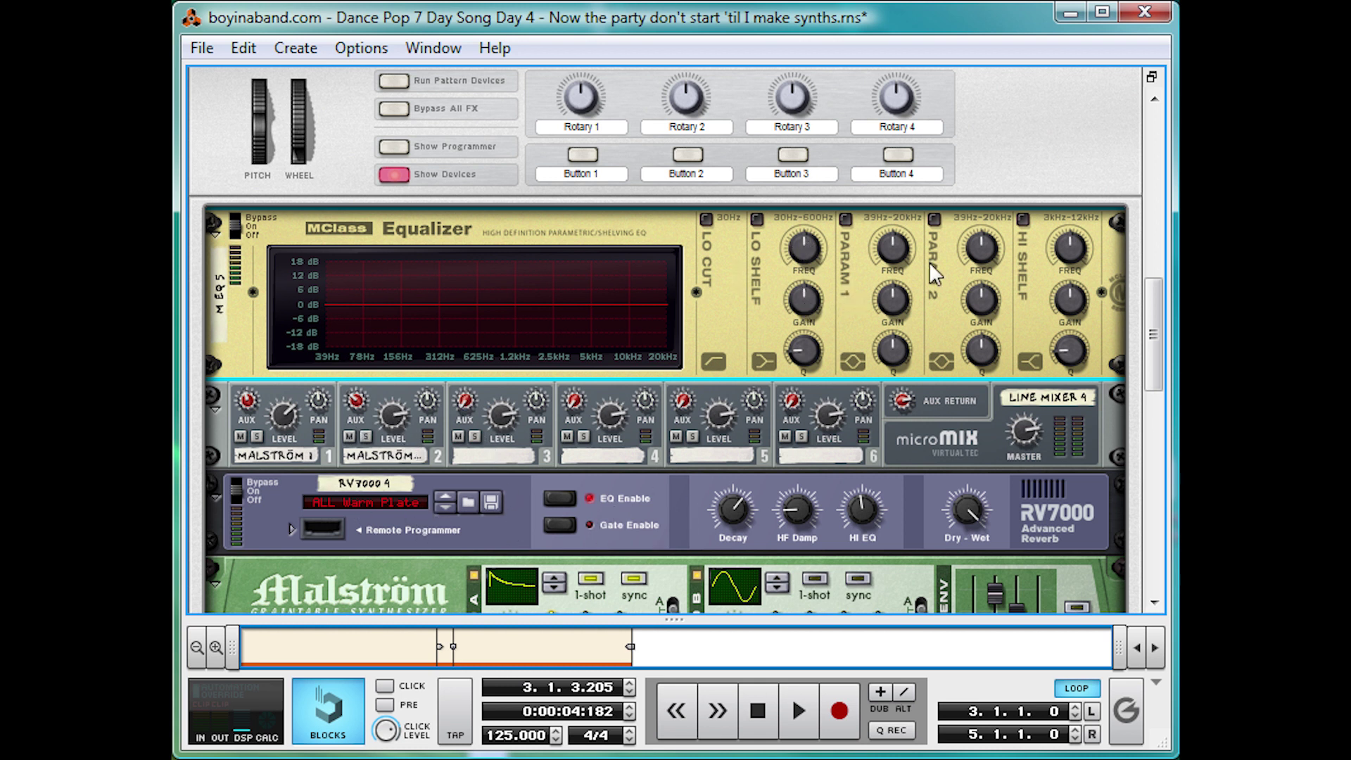
# Step: Enable Parametric 2 at 4.6 kHz with Q 1.2 and a boost of about 4 dB
pyautogui.moveTo(994, 252); pyautogui.dragTo(1008, 200)
pyautogui.moveTo(983, 346)
pyautogui.moveTo(981, 354); pyautogui.dragTo(974, 421)
pyautogui.click(934, 220)
pyautogui.press('space')
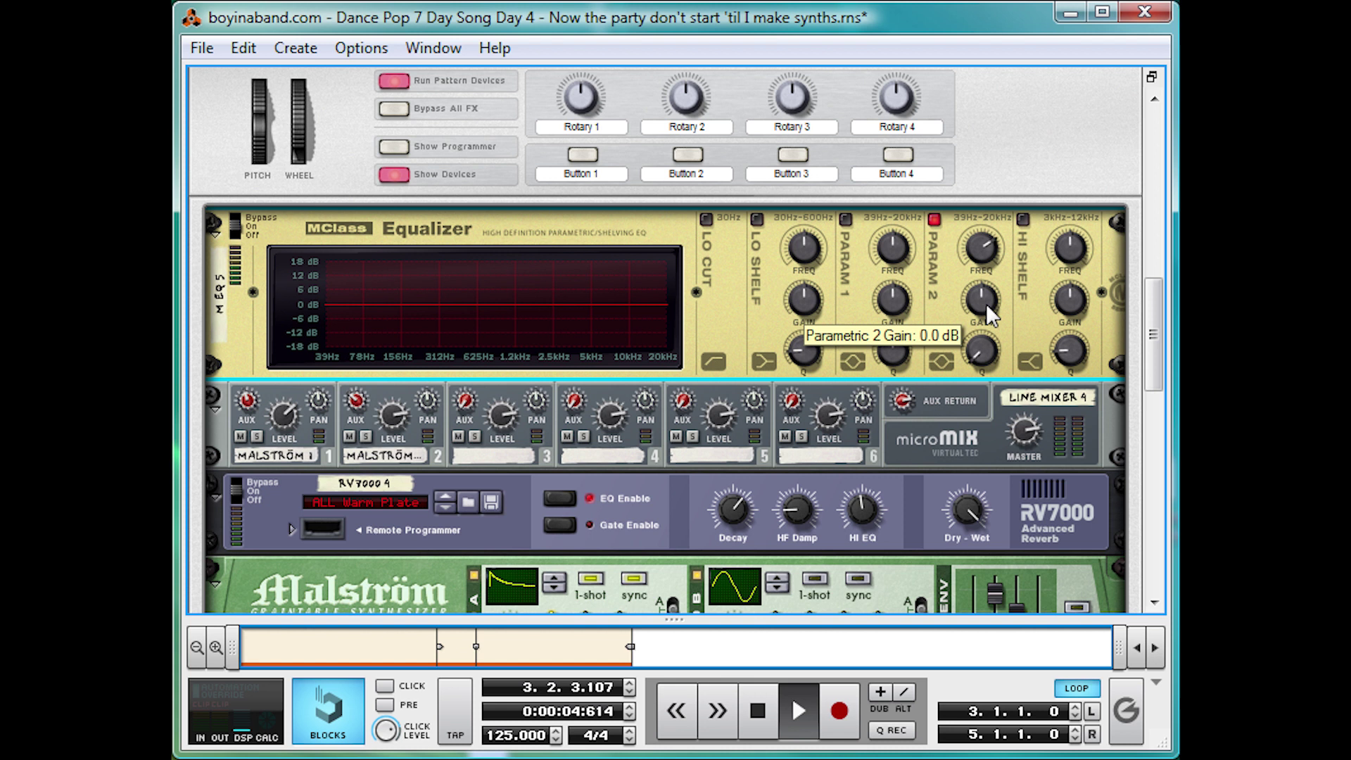
pyautogui.moveTo(988, 301); pyautogui.dragTo(1007, 264)
pyautogui.press('space')
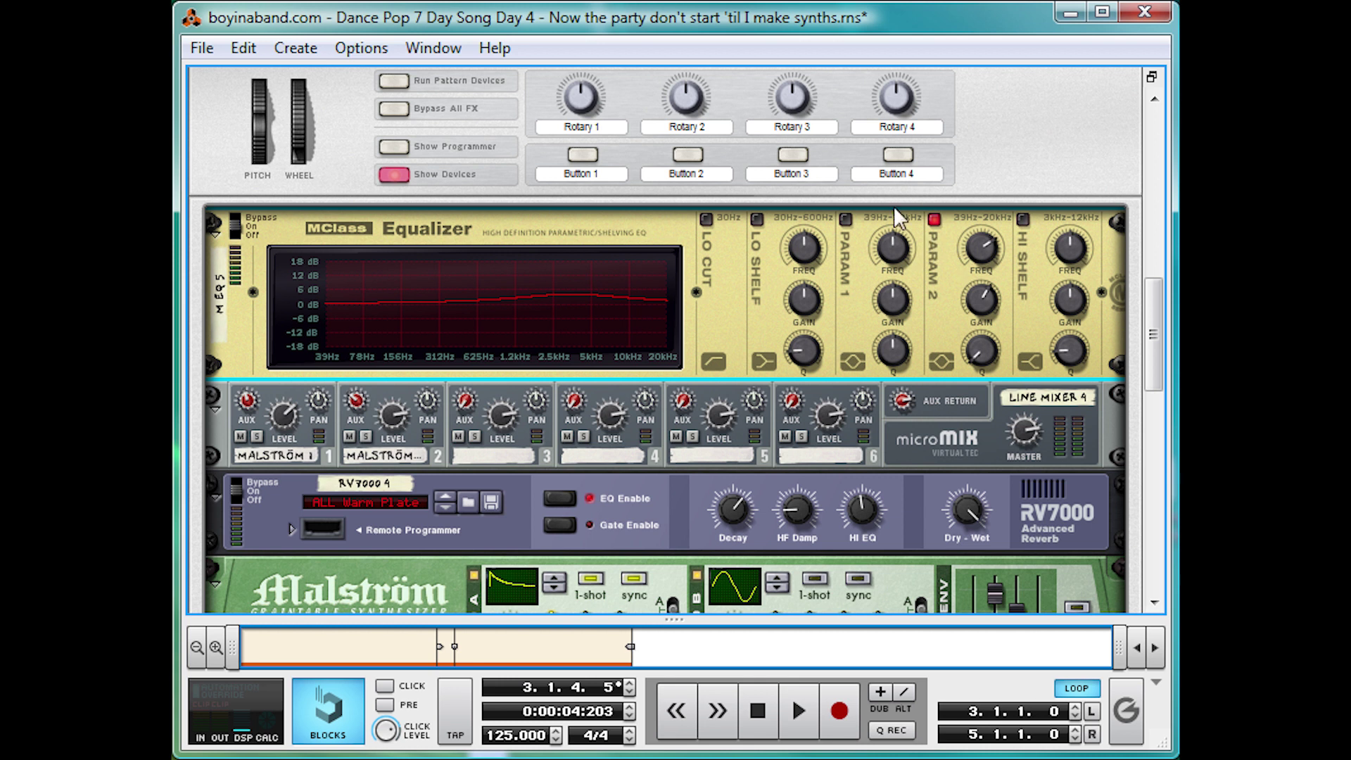
# Step: Enable Parametric 1, set it near 284 Hz and cut about 11 dB
pyautogui.click(846, 219)
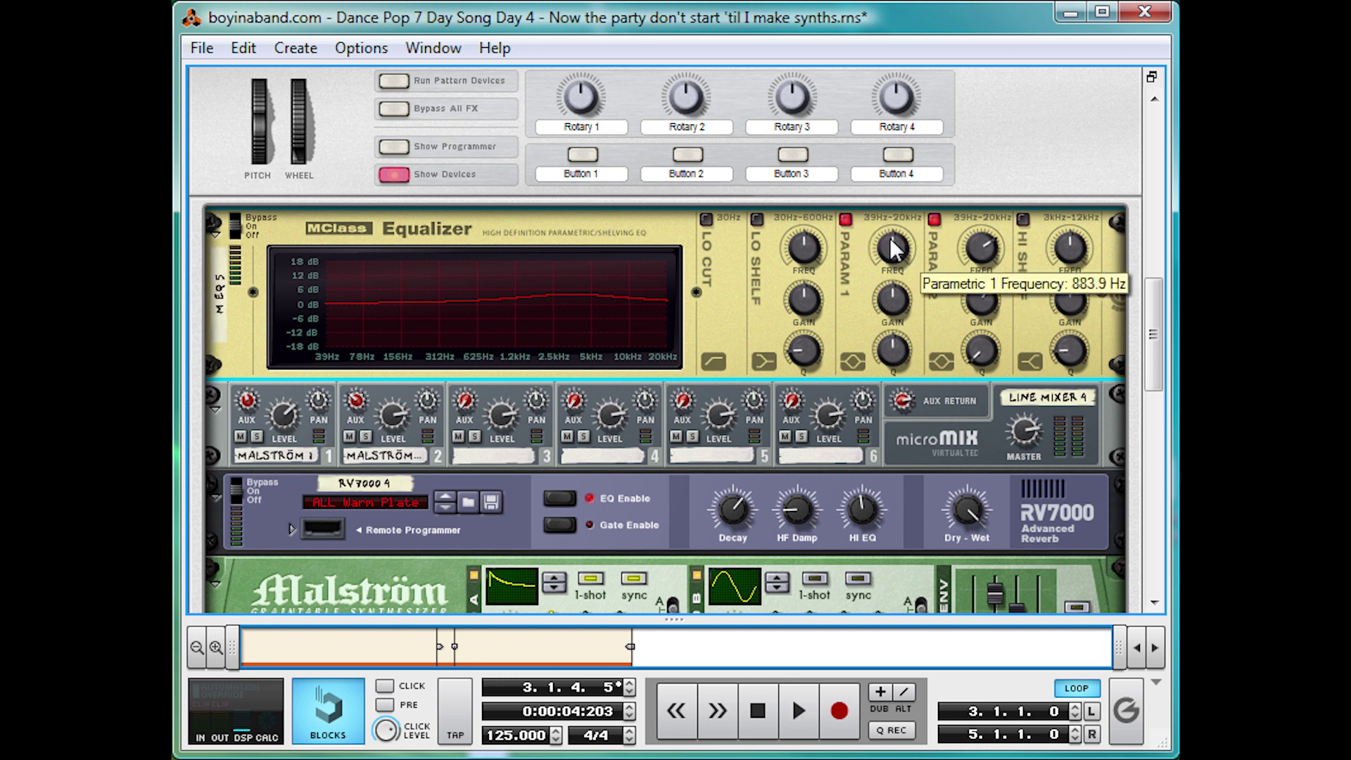
pyautogui.moveTo(898, 246); pyautogui.dragTo(955, 176)
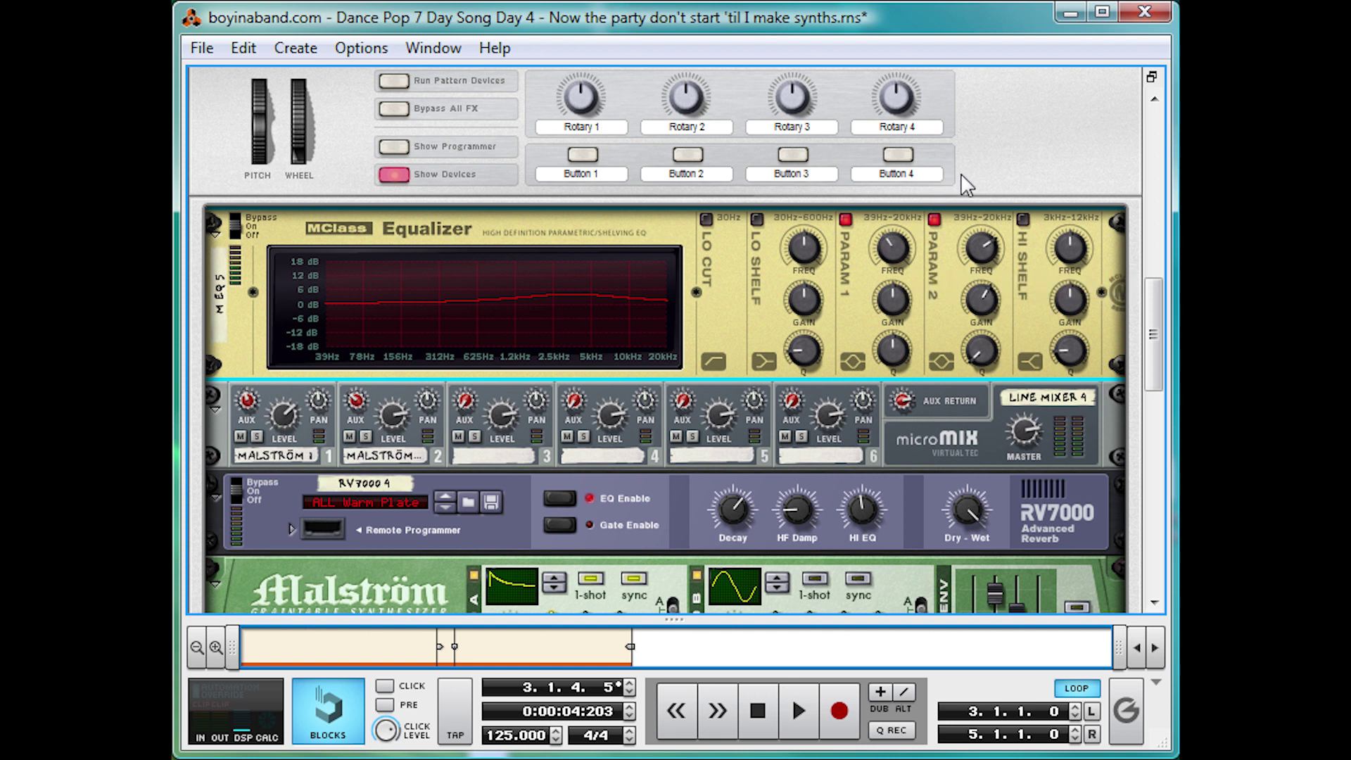
pyautogui.press('space')
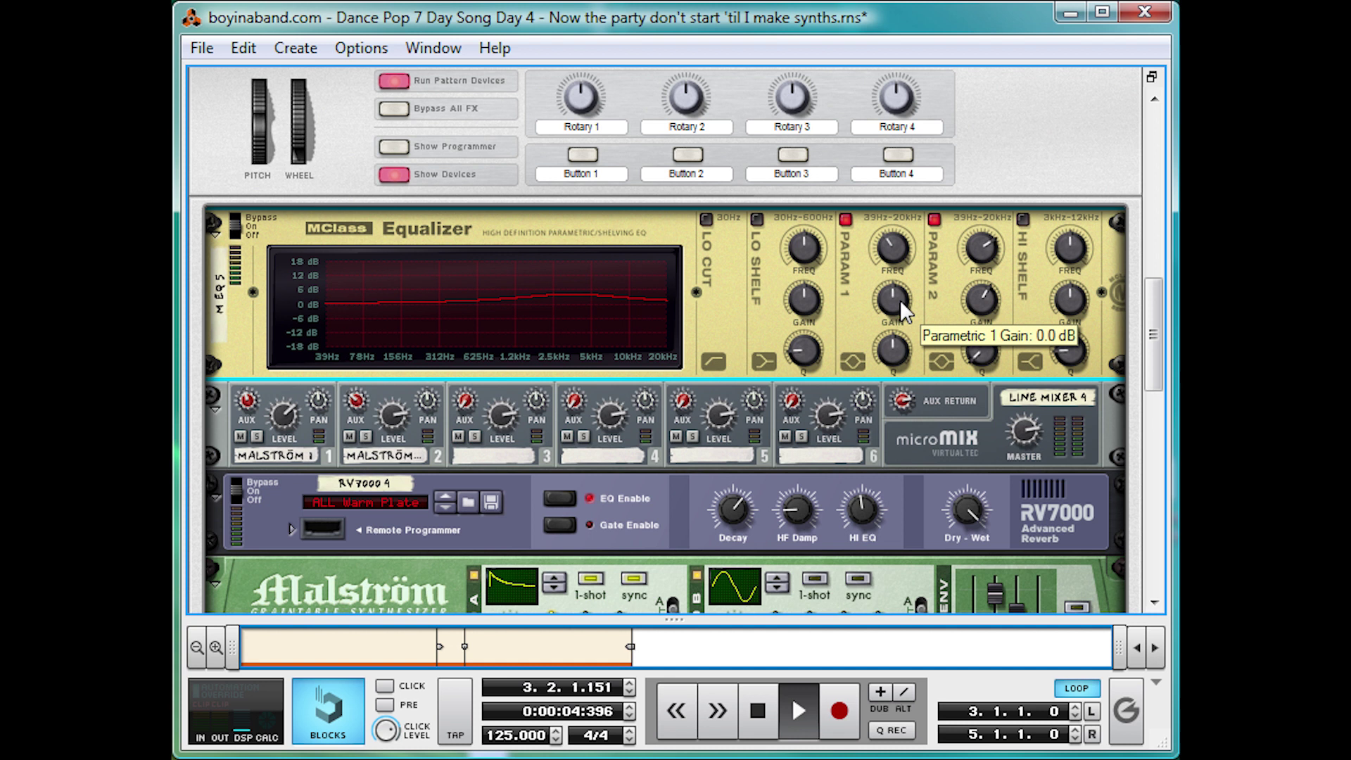
pyautogui.moveTo(899, 298)
pyautogui.mouseDown()
pyautogui.moveTo(890, 325)
pyautogui.moveTo(890, 306)
pyautogui.mouseUp()
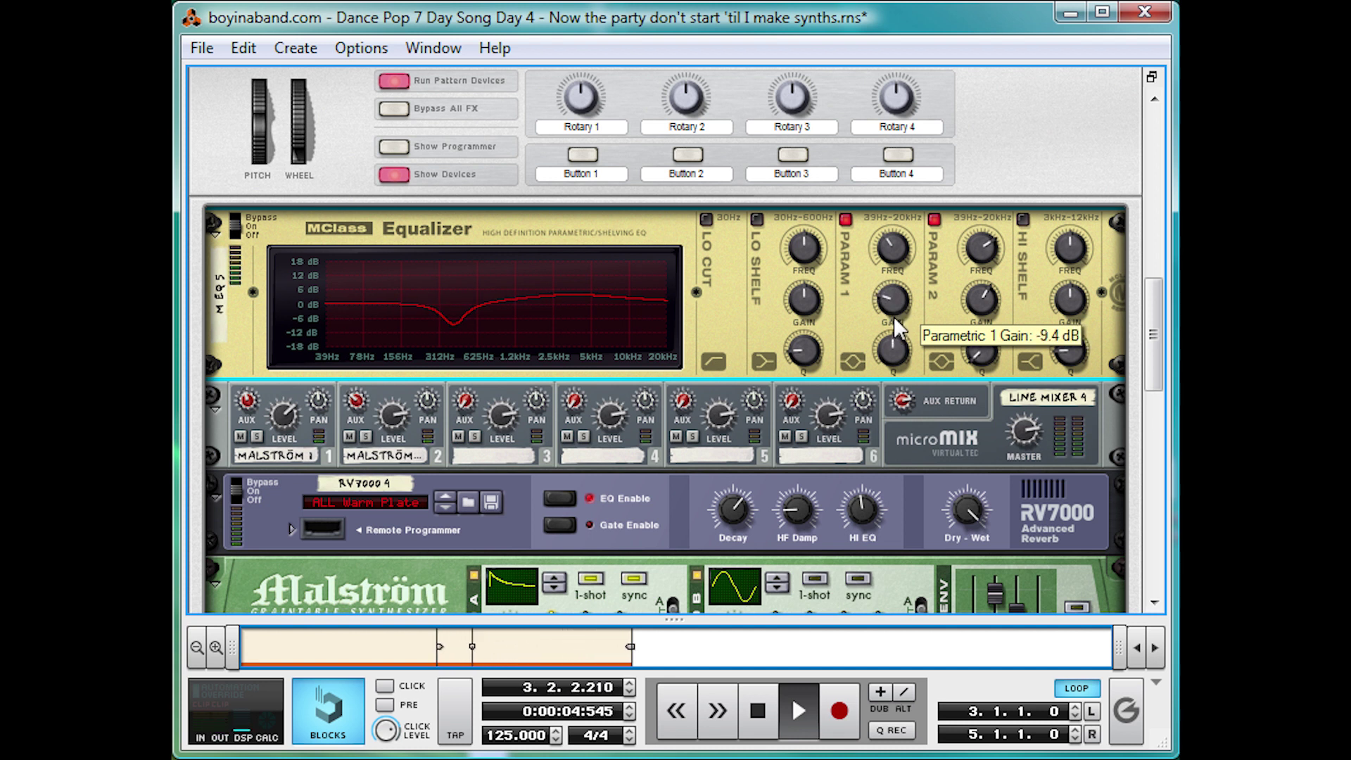
pyautogui.scroll(-3, 896, 374)
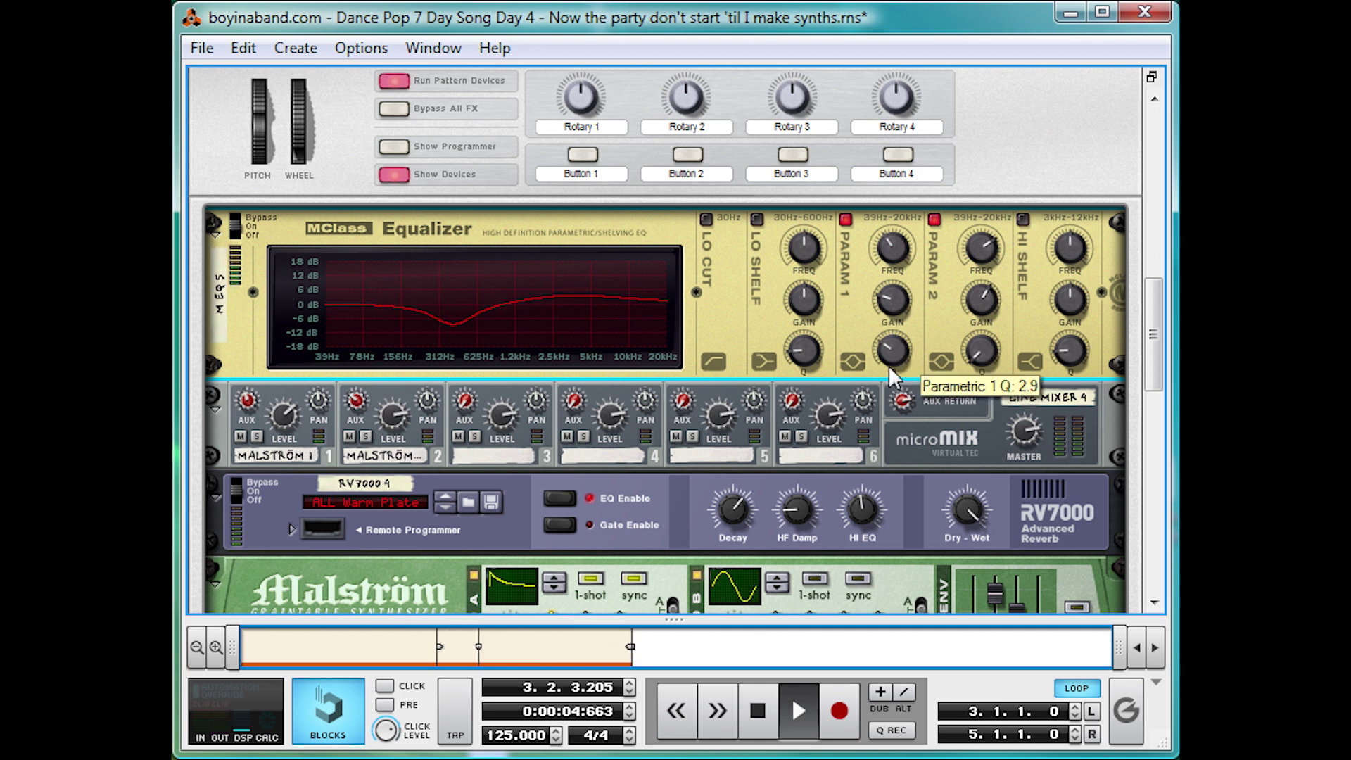
pyautogui.click(846, 220)
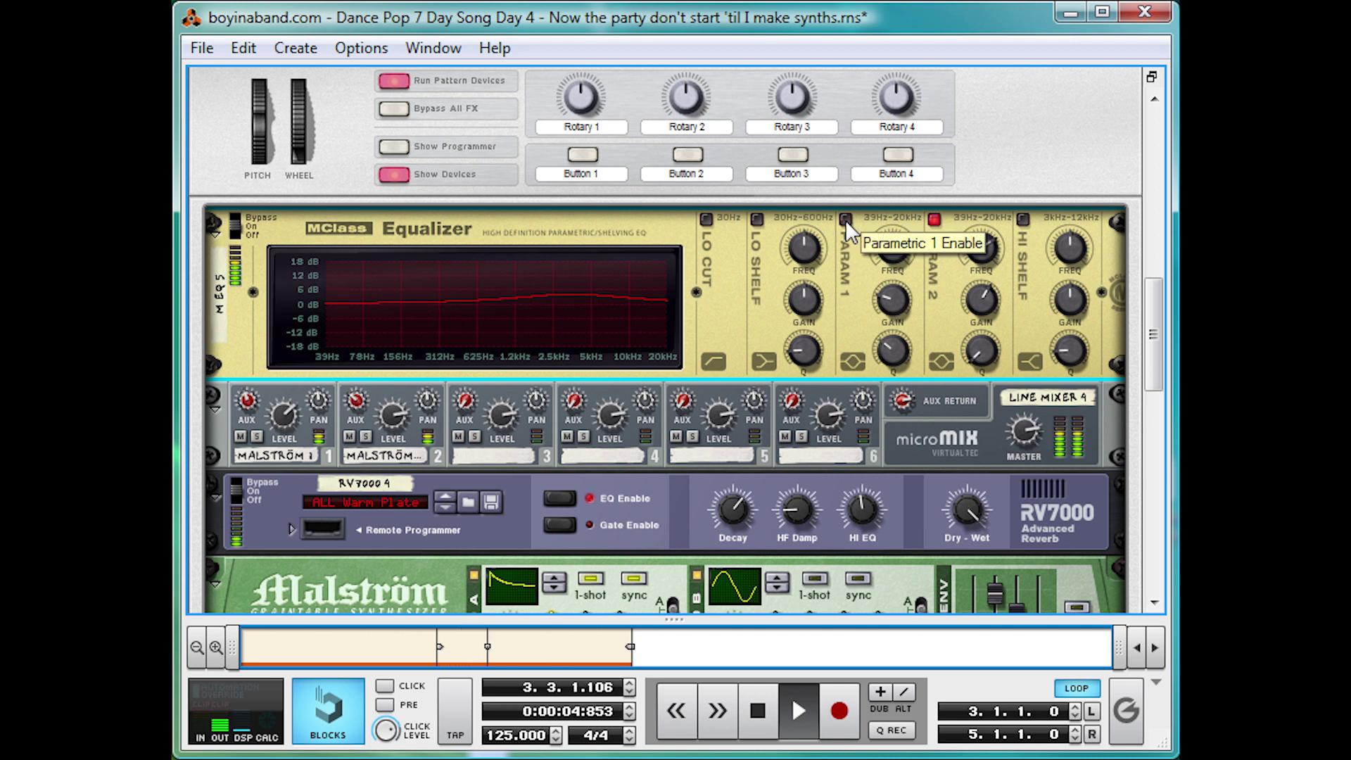
pyautogui.click(846, 220)
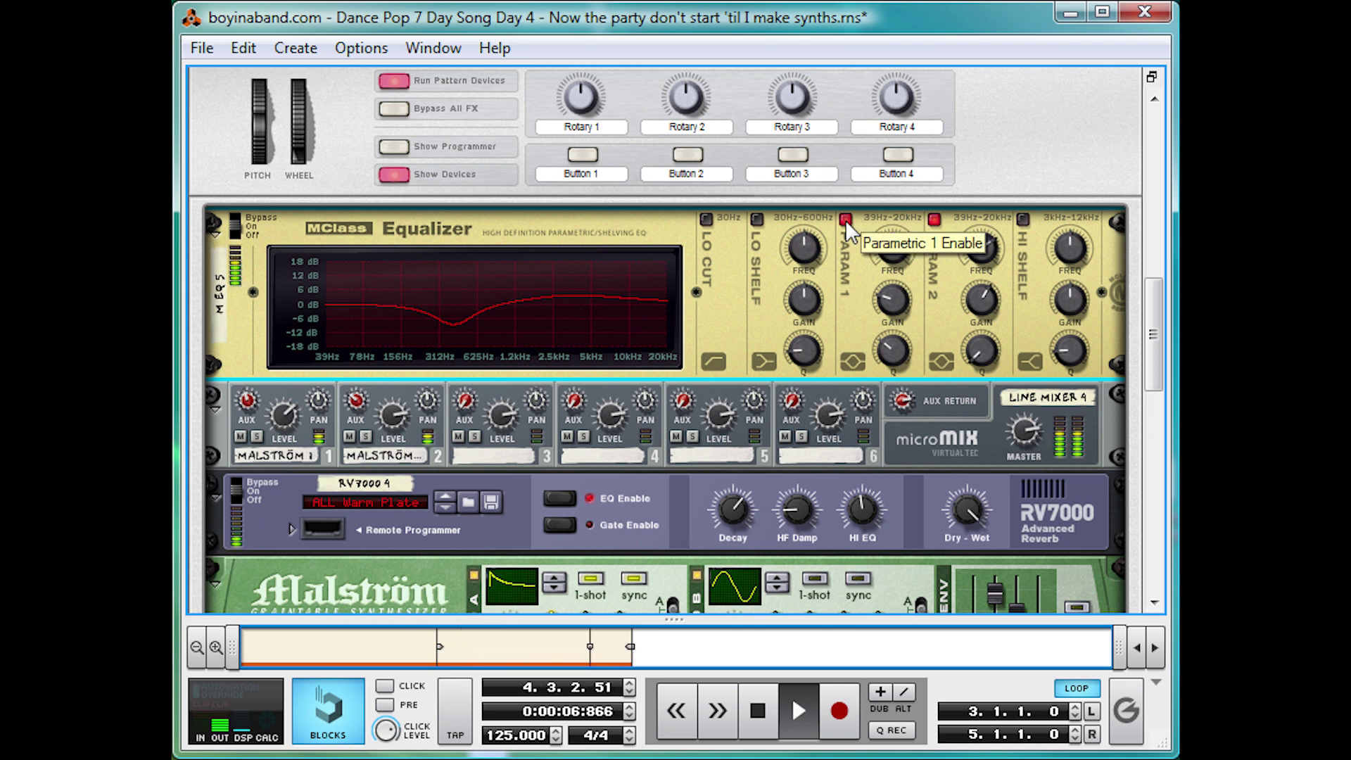
pyautogui.click(846, 219)
pyautogui.press('space')
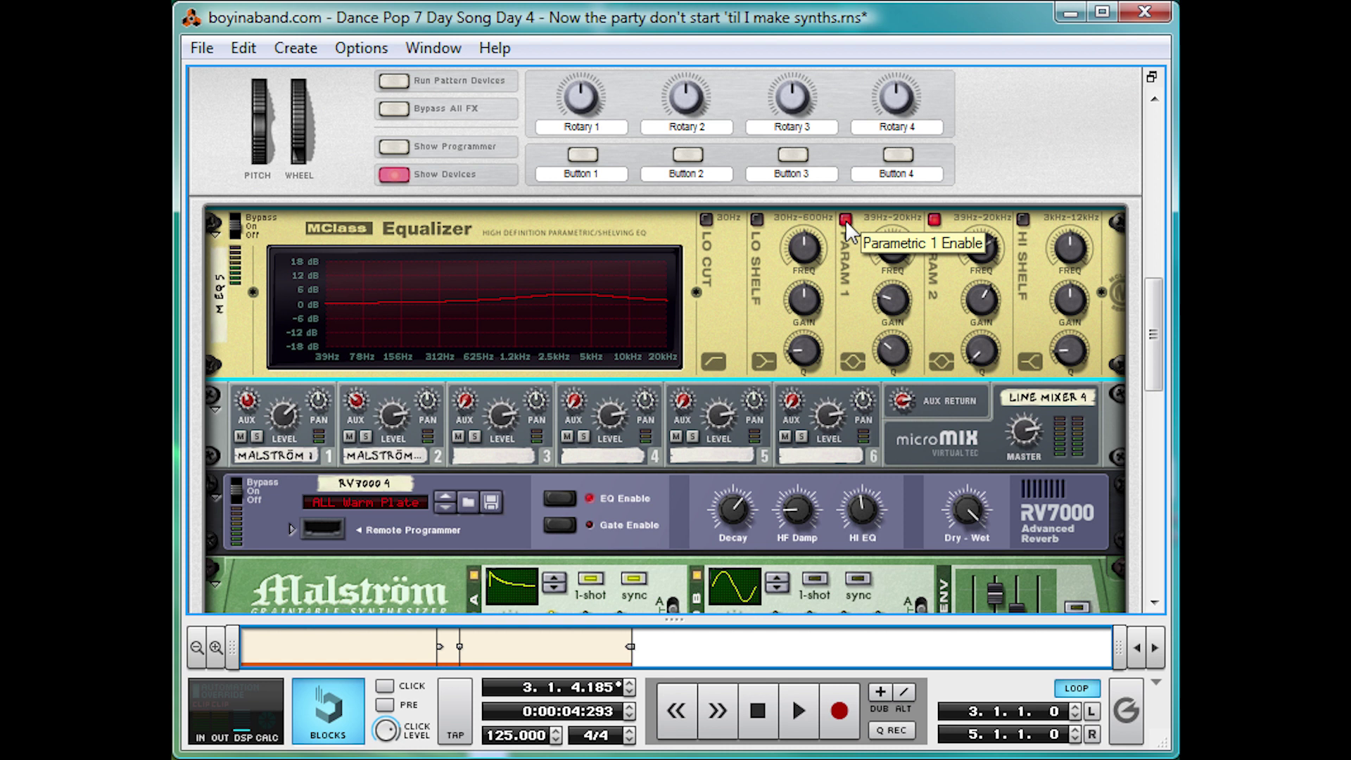
pyautogui.click(846, 219)
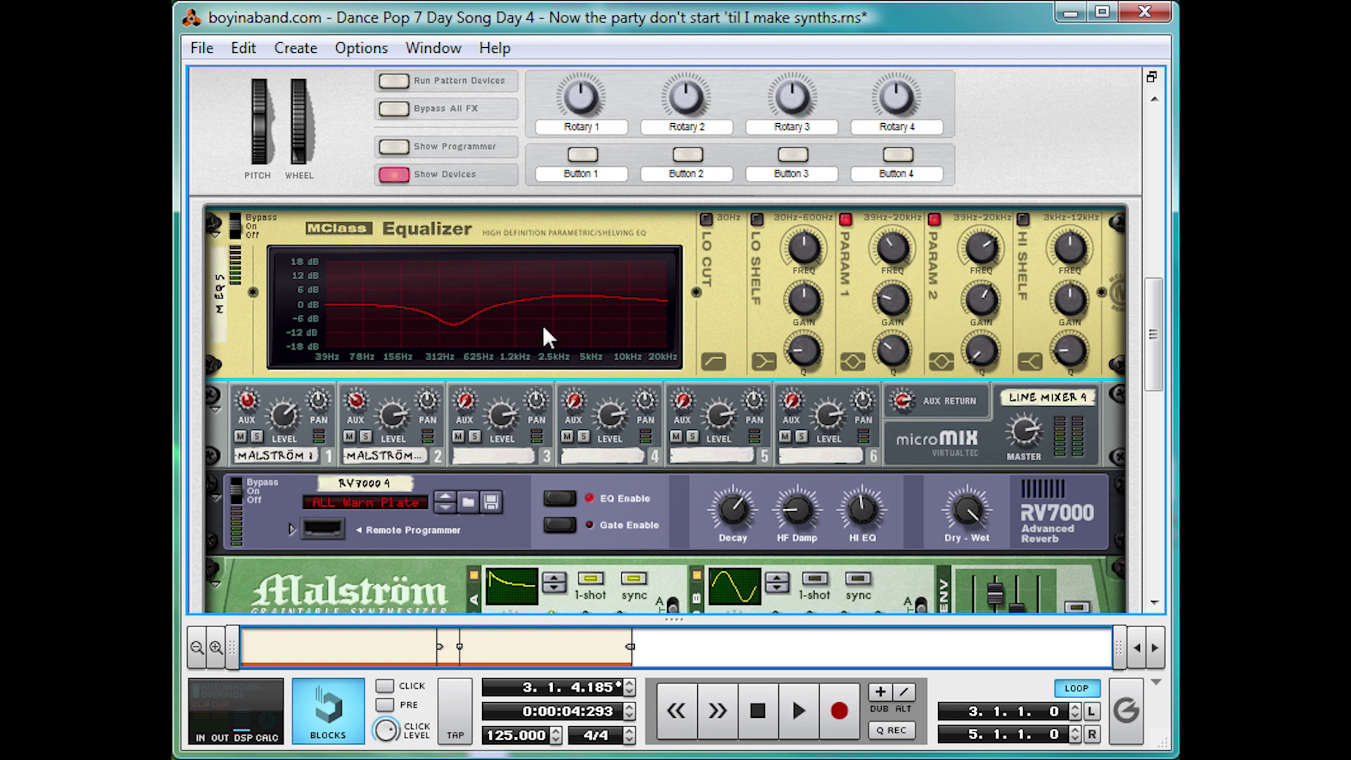
pyautogui.press('space')
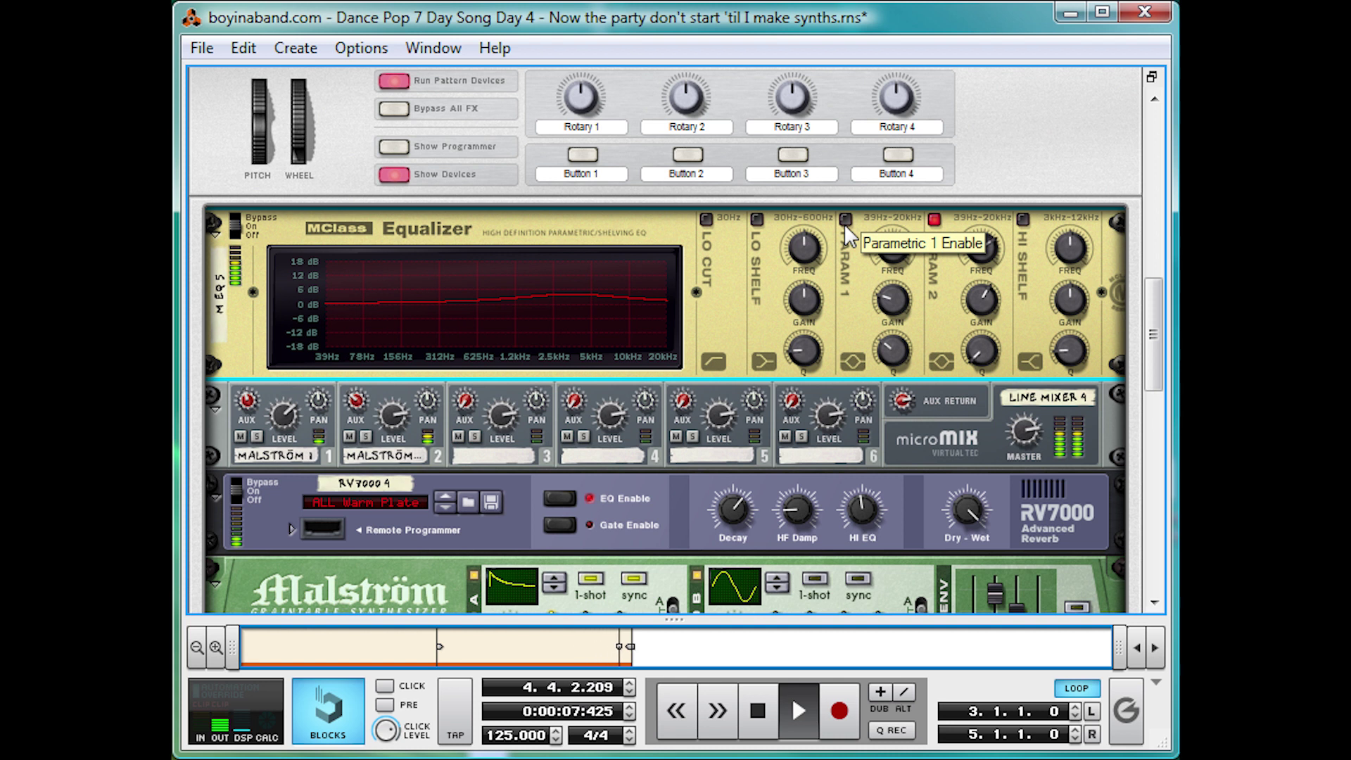
pyautogui.press('space')
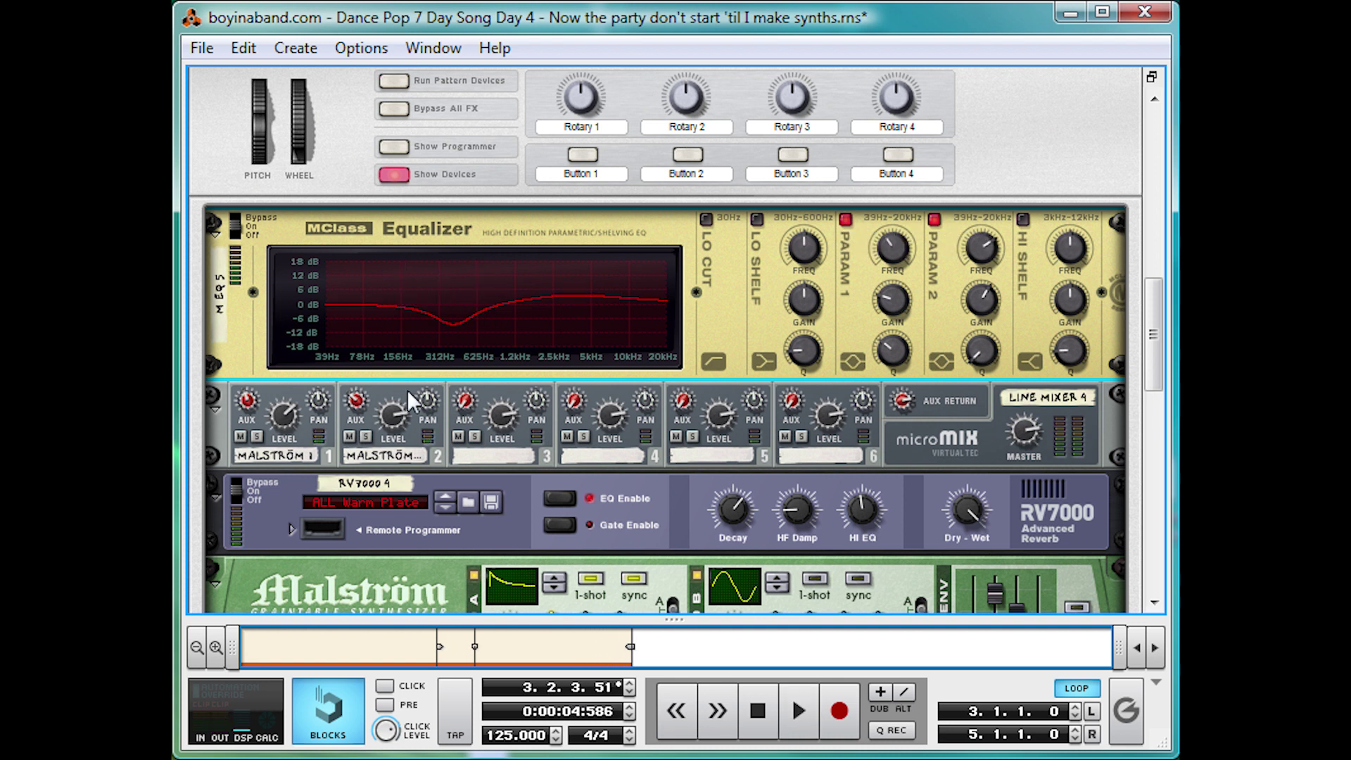